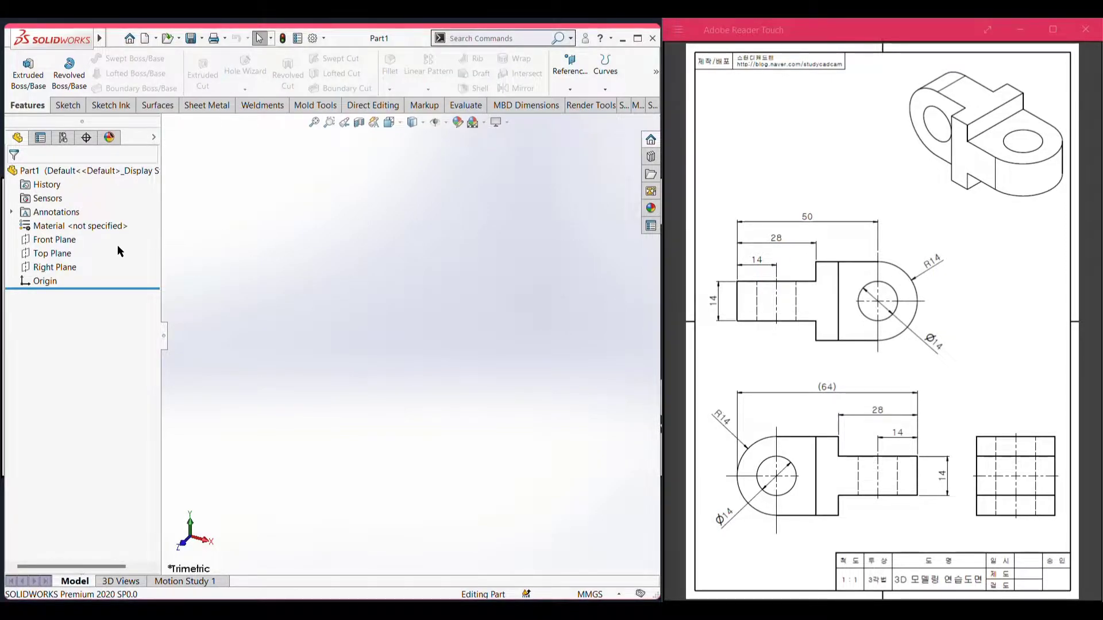
Start a new sketch on the Right Plane.
{"action": "left_click", "coordinate": [51, 268]}
{"action": "right_click", "coordinate": [53, 267]}
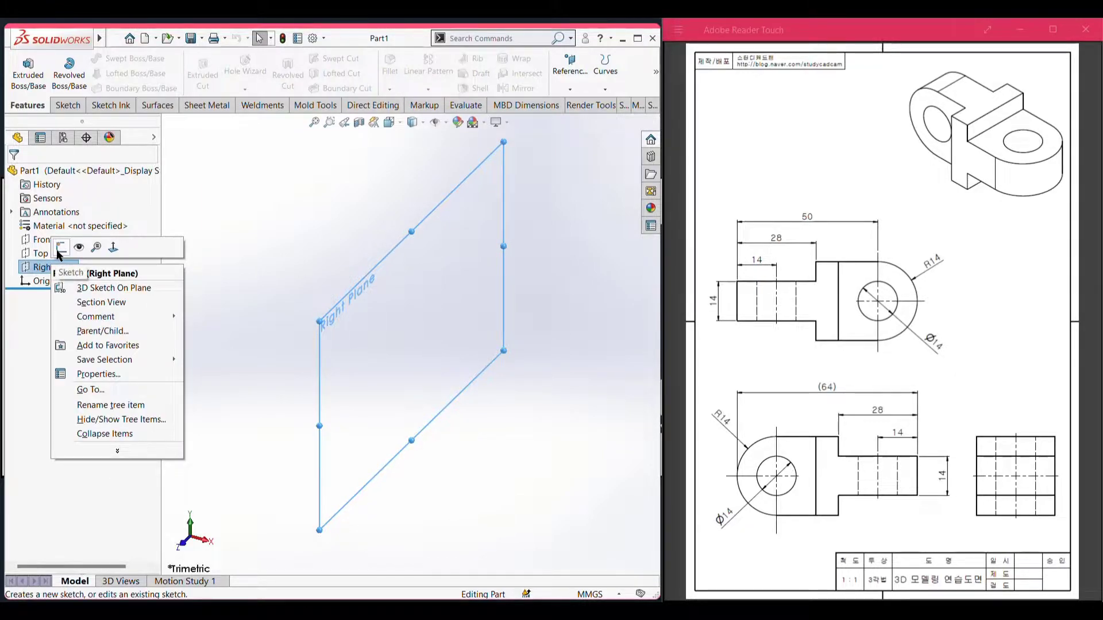
{"action": "left_click", "coordinate": [61, 249]}
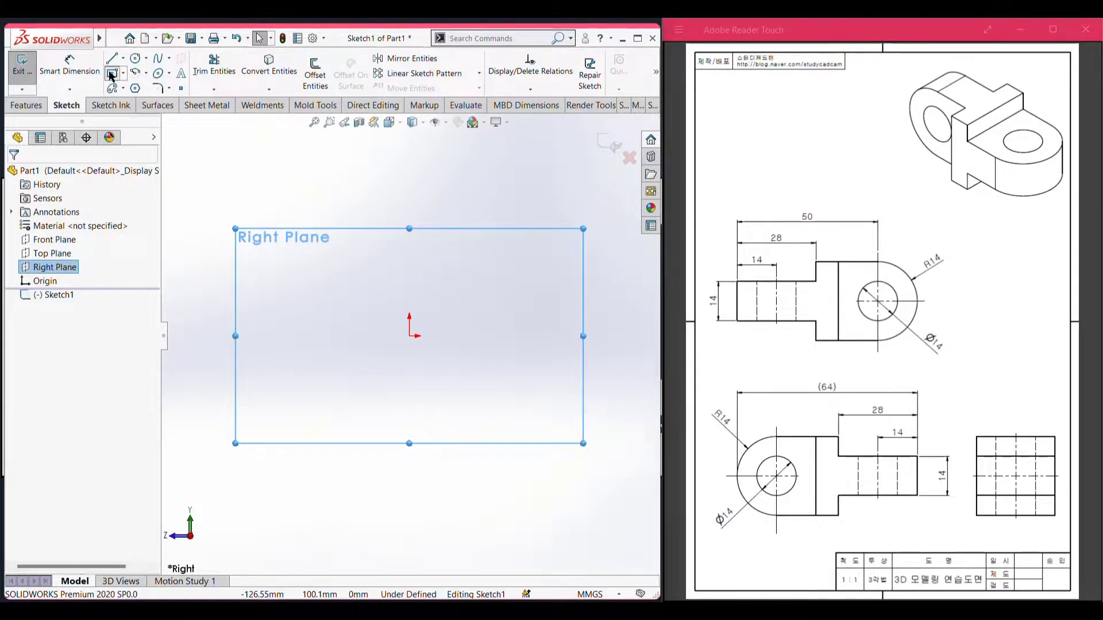
Draw a 28 × 28 mm center rectangle on the origin and view it isometrically.
{"action": "left_click", "coordinate": [112, 73]}
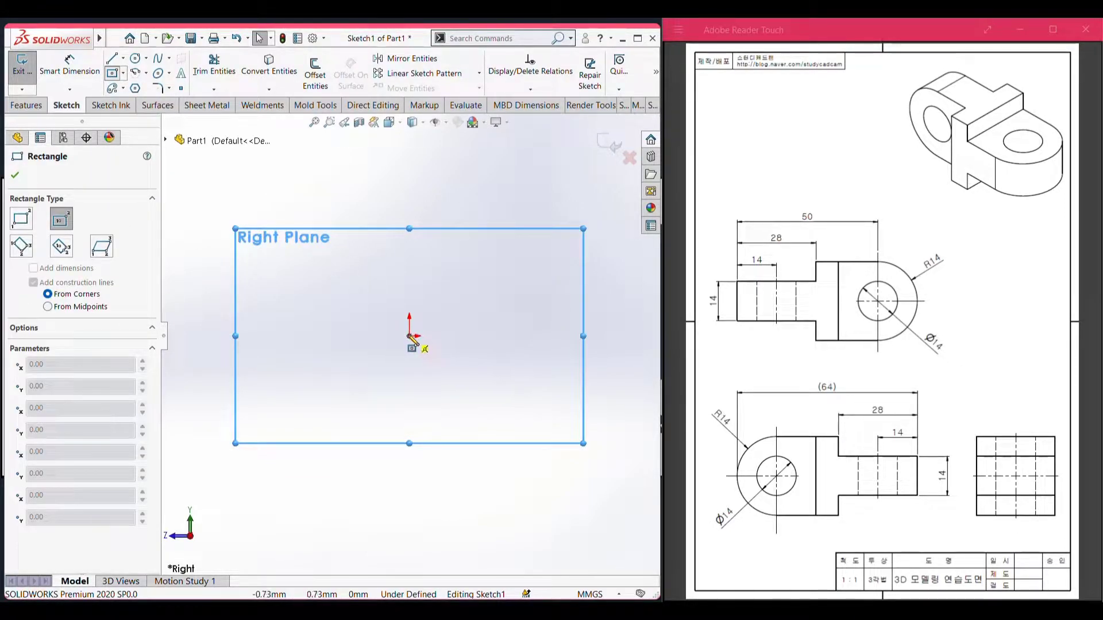
{"action": "left_click", "coordinate": [409, 336]}
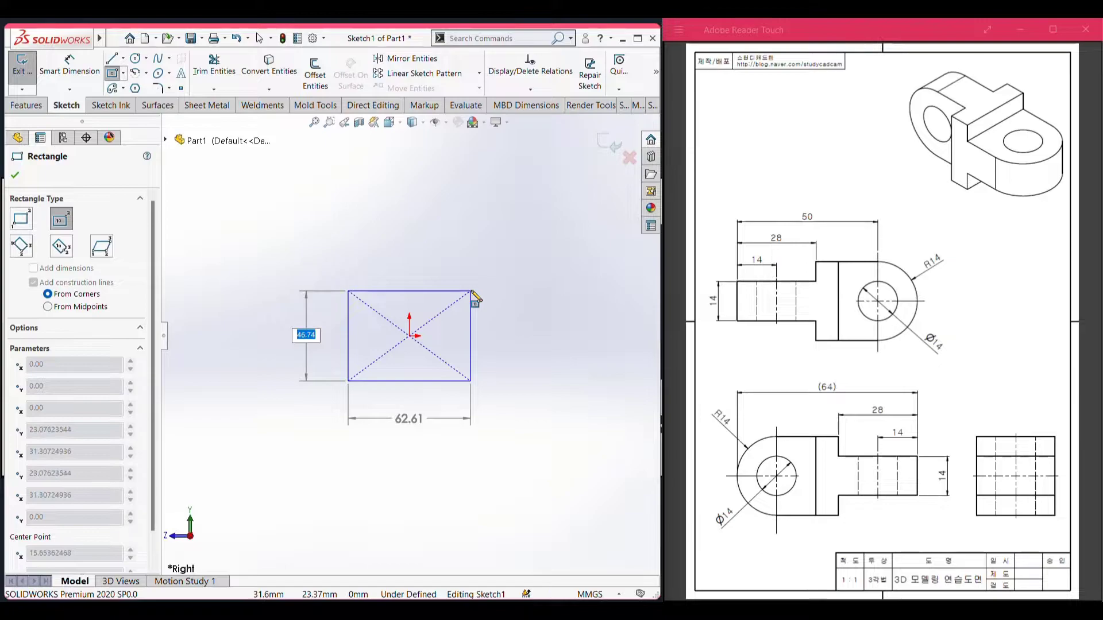
{"action": "type", "text": "28"}
{"action": "key", "text": "Tab"}
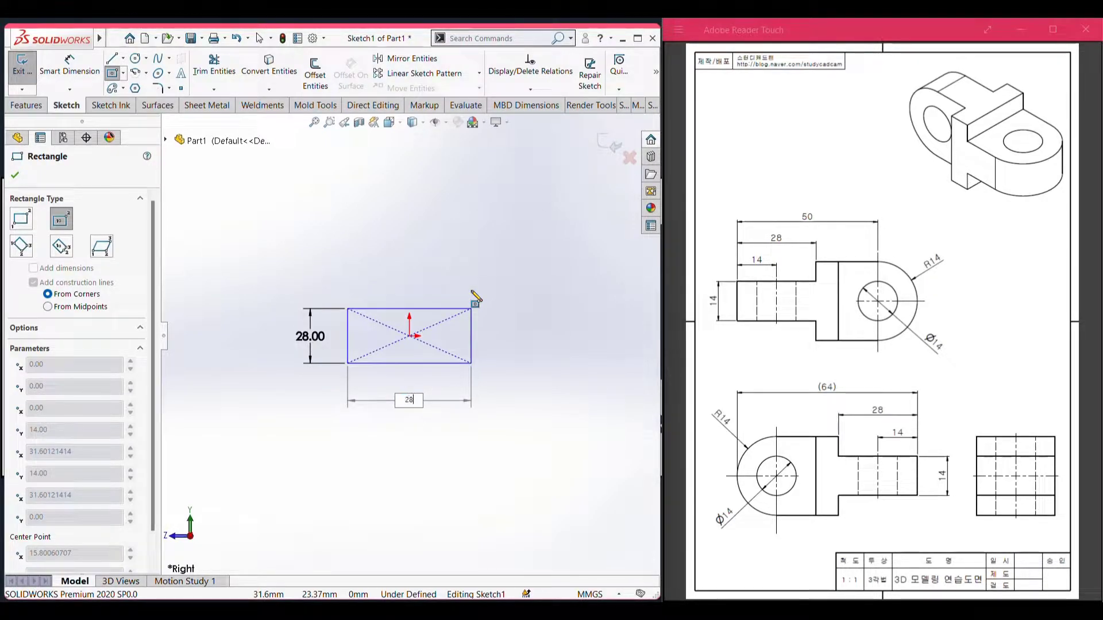
{"action": "key", "text": "Return"}
{"action": "key", "text": "Return"}
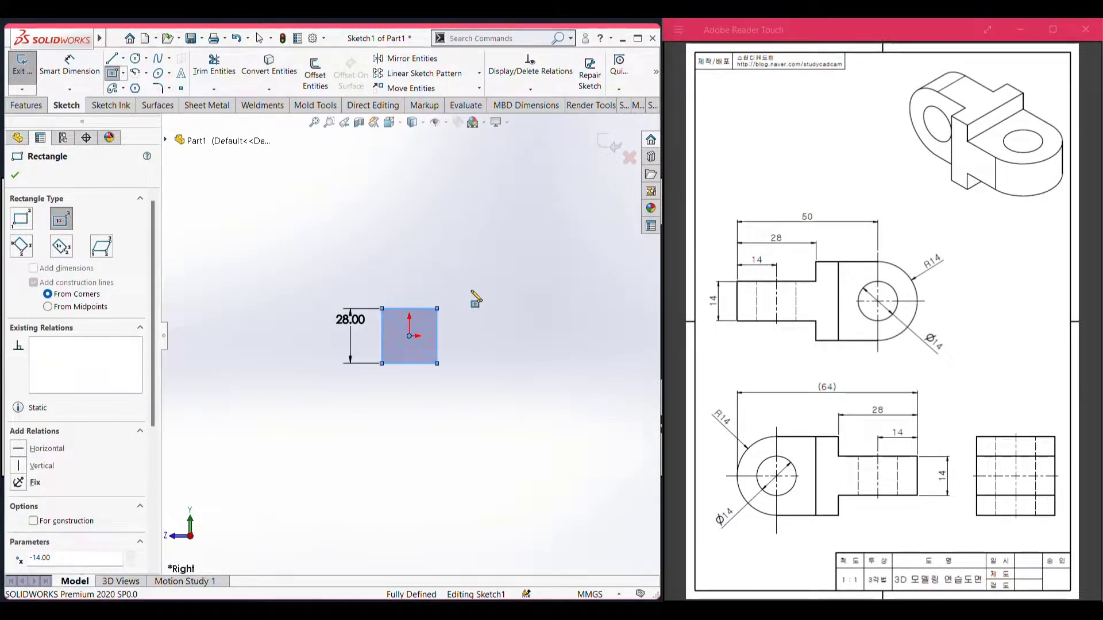
{"action": "key", "text": "ctrl+7"}
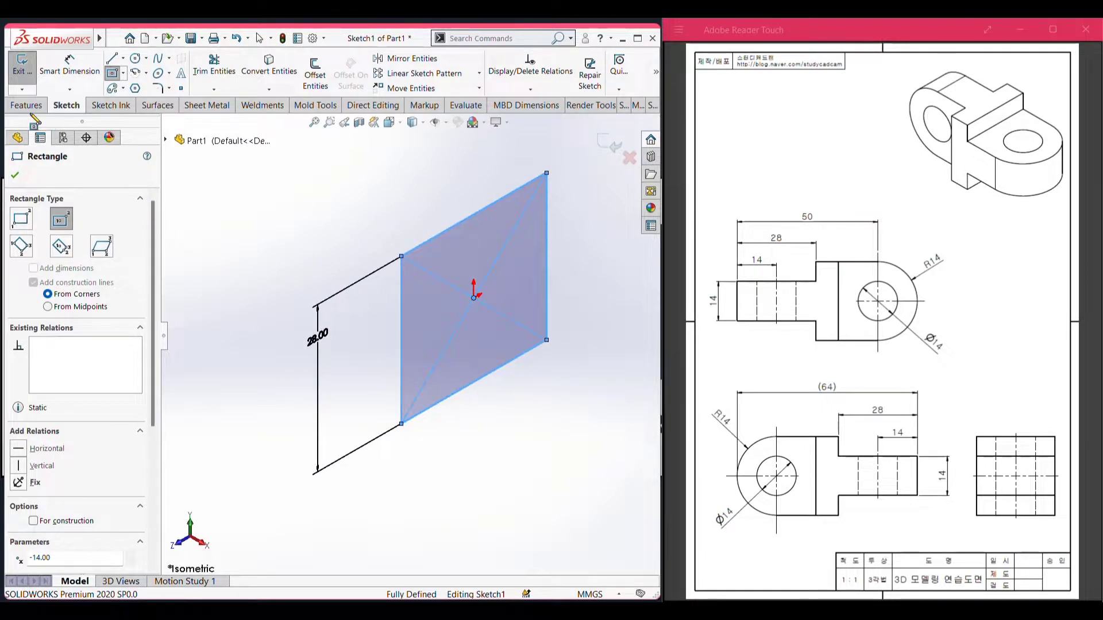
{"action": "left_click", "coordinate": [34, 108]}
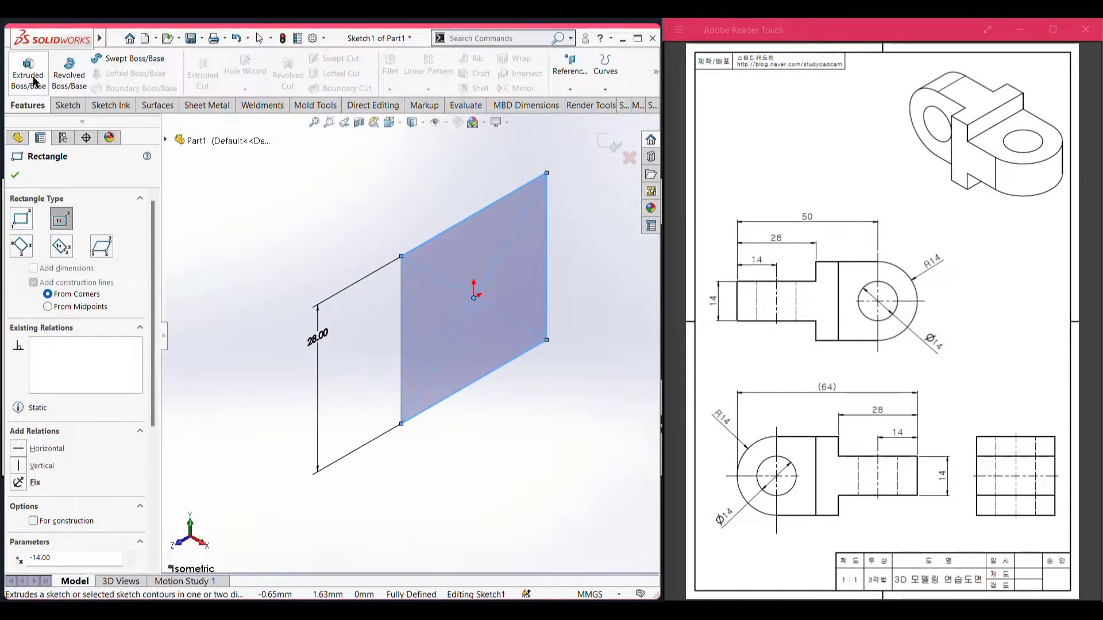
Extrude the square 8 mm (entered as 64-28-28) with the Mid Plane end condition.
{"action": "left_click", "coordinate": [35, 82]}
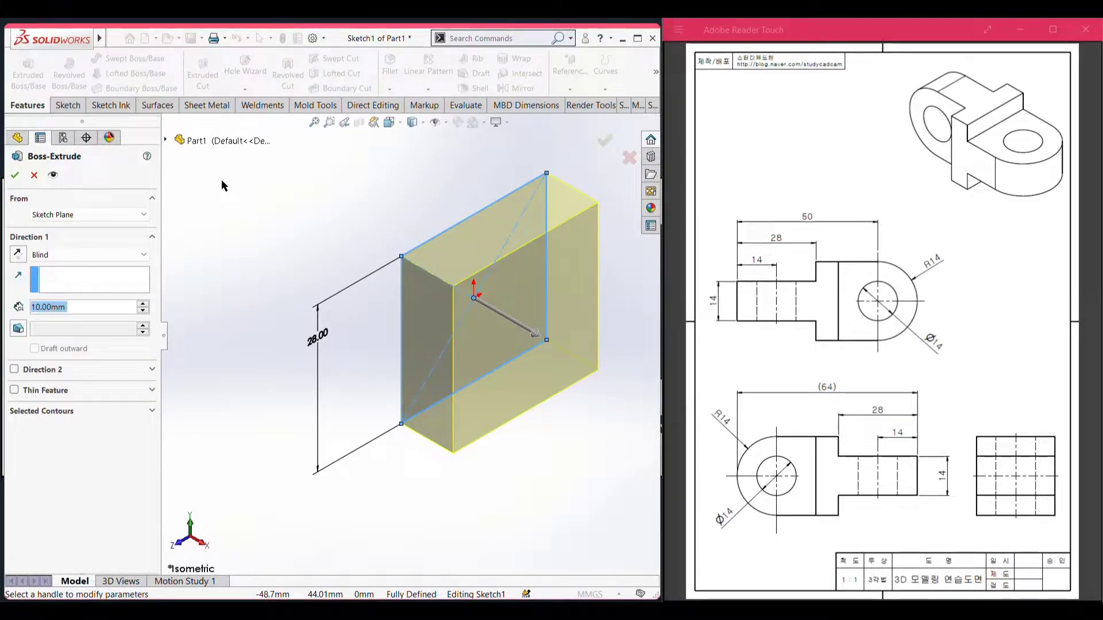
{"action": "type", "text": "64"}
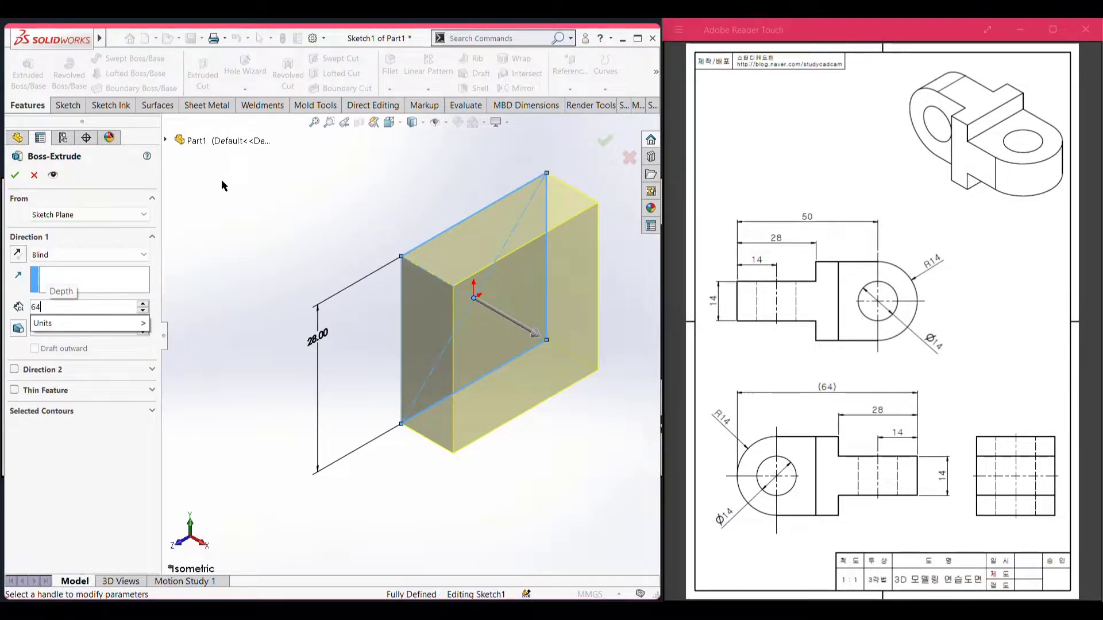
{"action": "type", "text": "-28"}
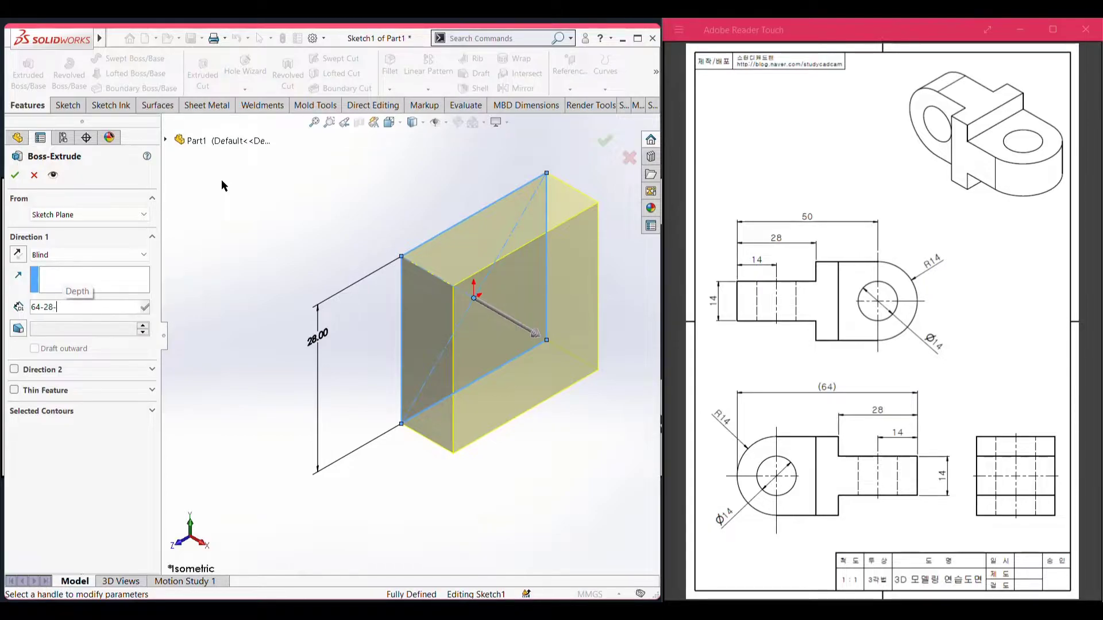
{"action": "type", "text": "-28"}
{"action": "key", "text": "Return"}
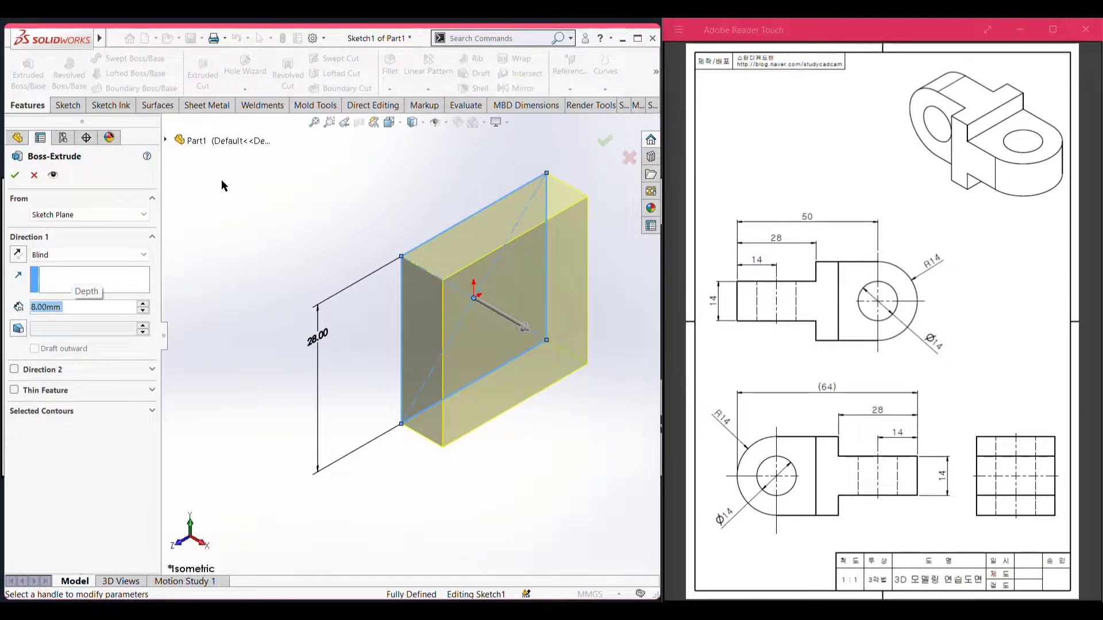
{"action": "left_click", "coordinate": [113, 255]}
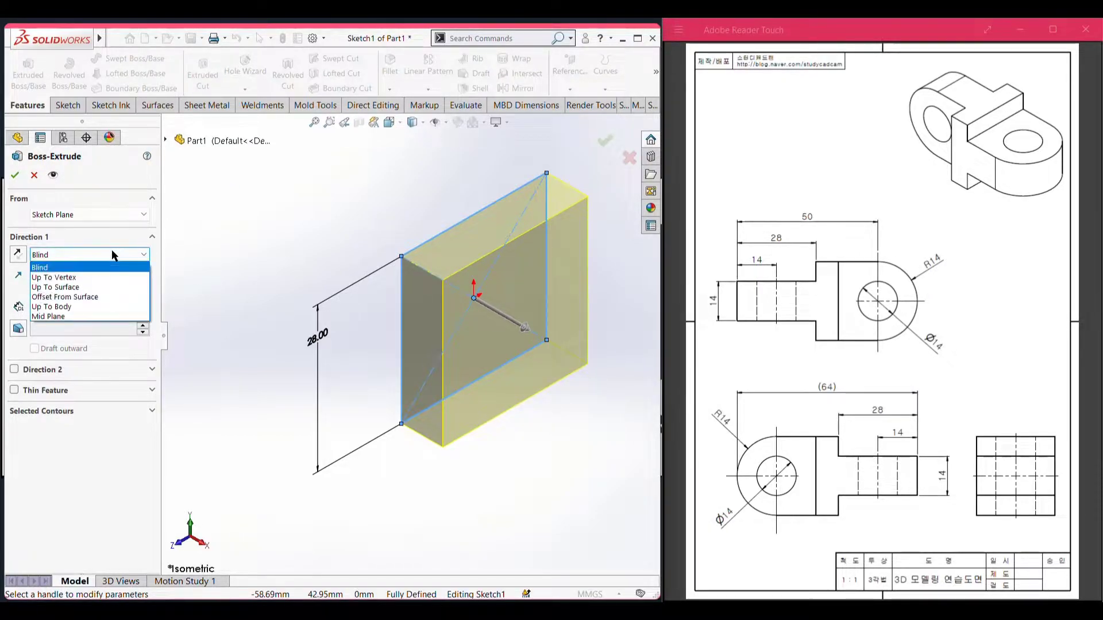
{"action": "left_click", "coordinate": [92, 317]}
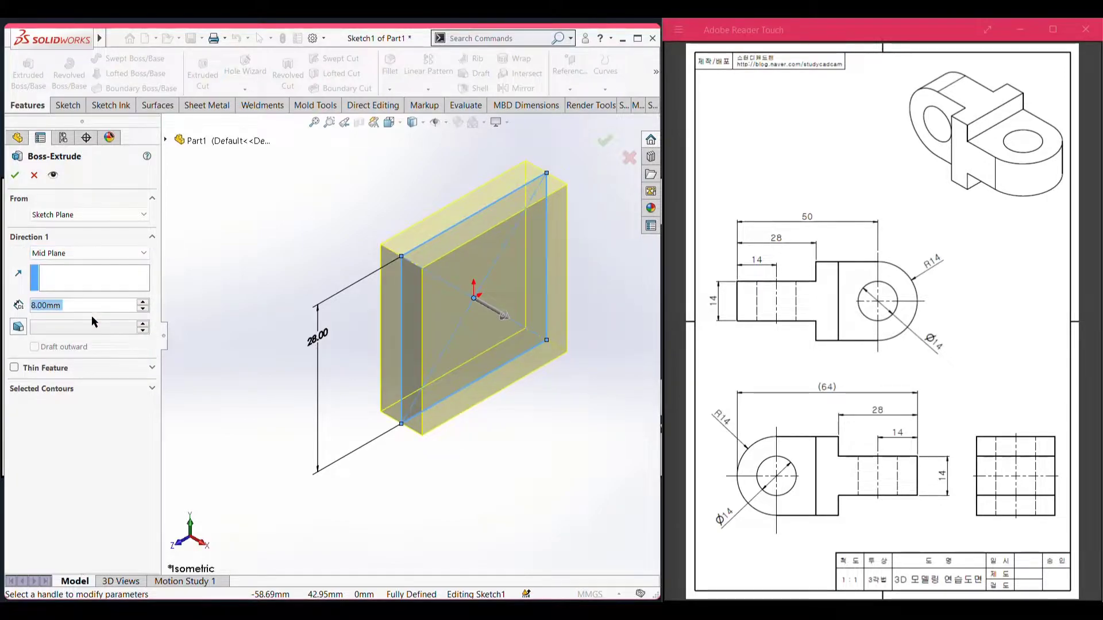
{"action": "left_click", "coordinate": [15, 176]}
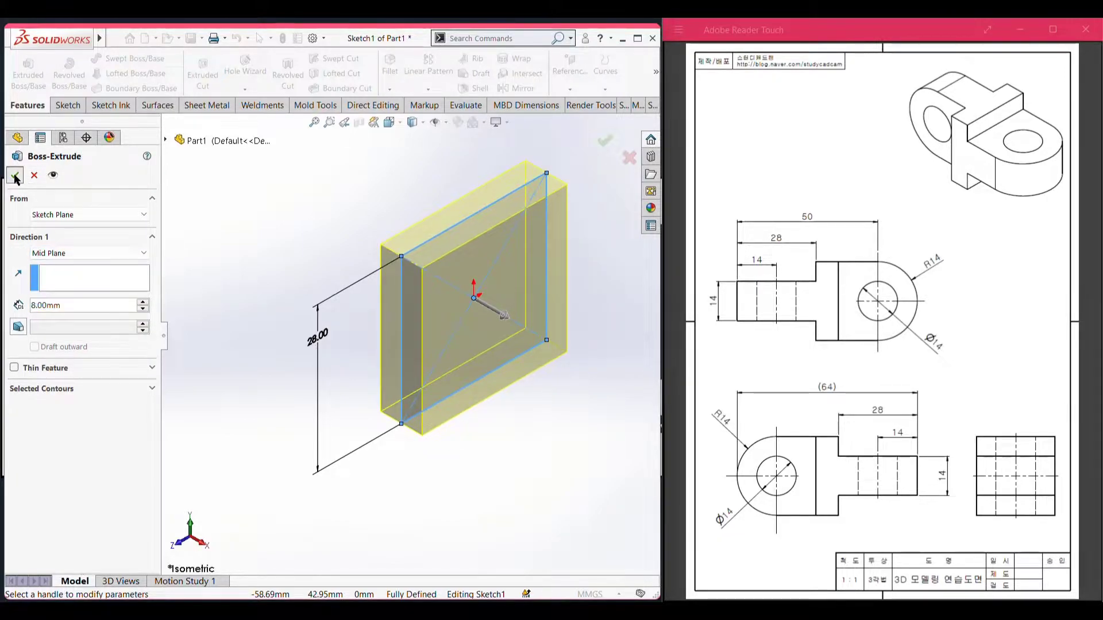
{"action": "left_click", "coordinate": [251, 221]}
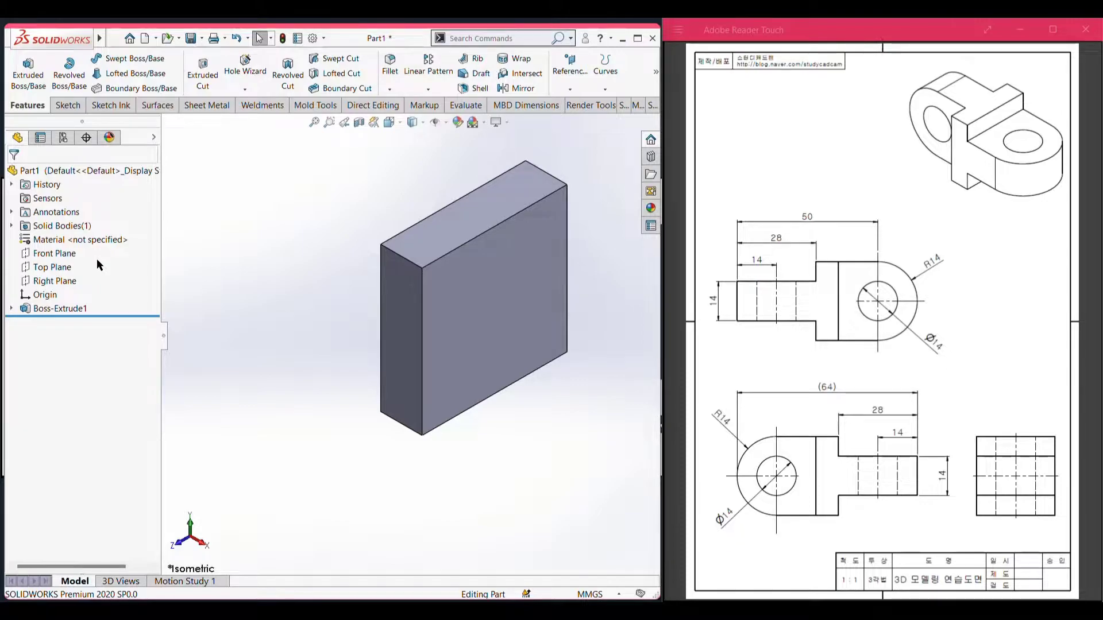
Start a new sketch on the Top Plane, viewed normal to the plane.
{"action": "left_click", "coordinate": [60, 273]}
{"action": "right_click", "coordinate": [60, 274]}
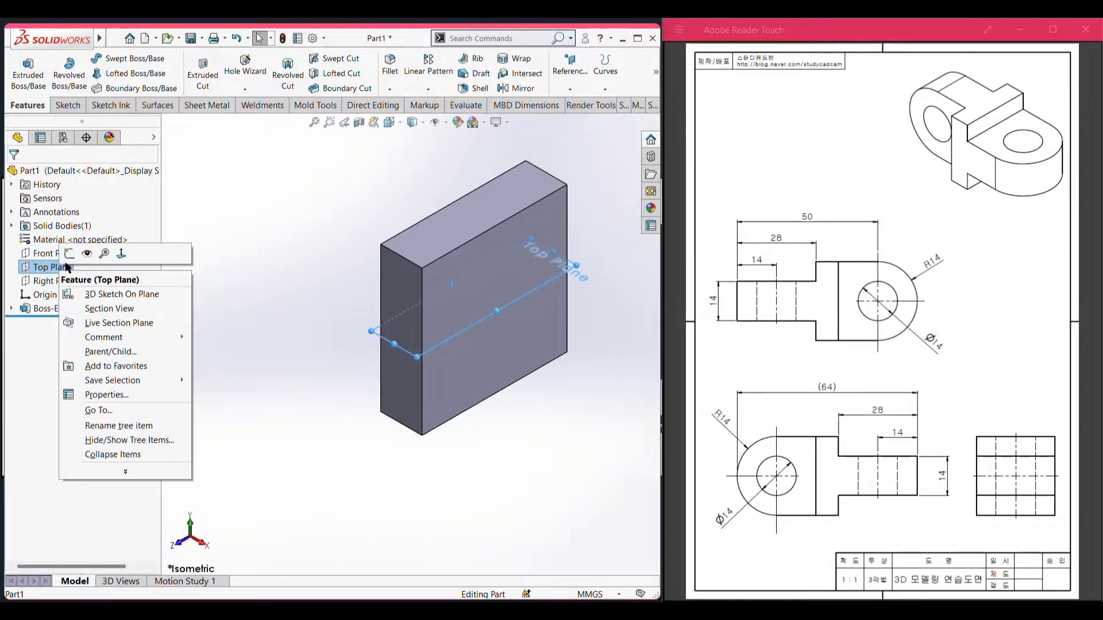
{"action": "left_click", "coordinate": [87, 249]}
{"action": "left_click", "coordinate": [185, 255]}
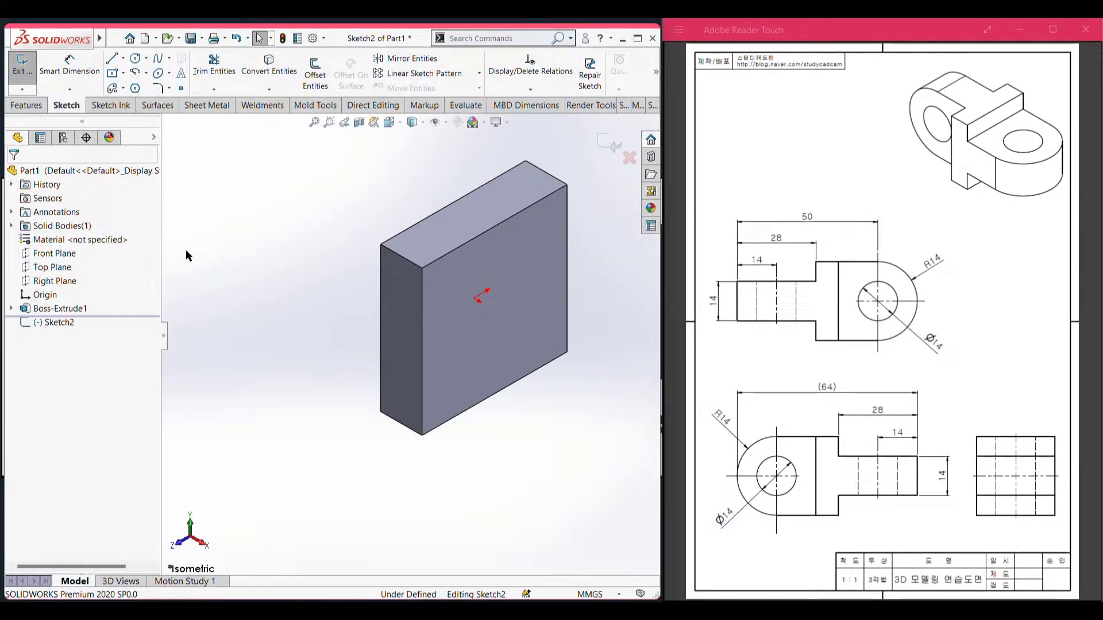
{"action": "key", "text": "ctrl+8"}
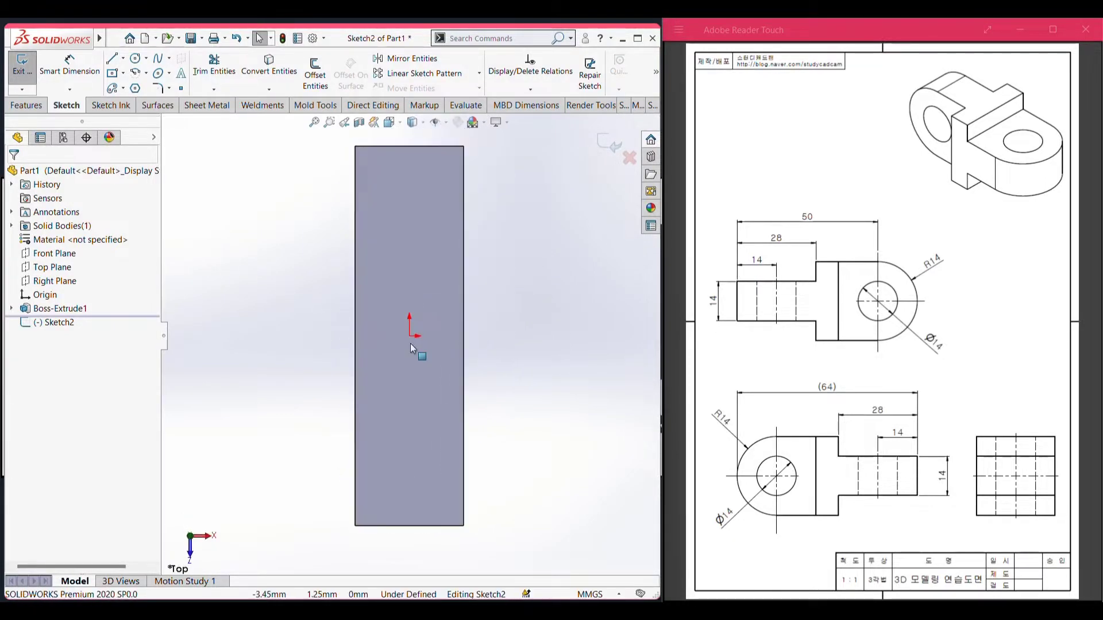
Draw a 28 mm tall by 14 mm wide corner rectangle from the block's top-right corner.
{"action": "left_click", "coordinate": [123, 73]}
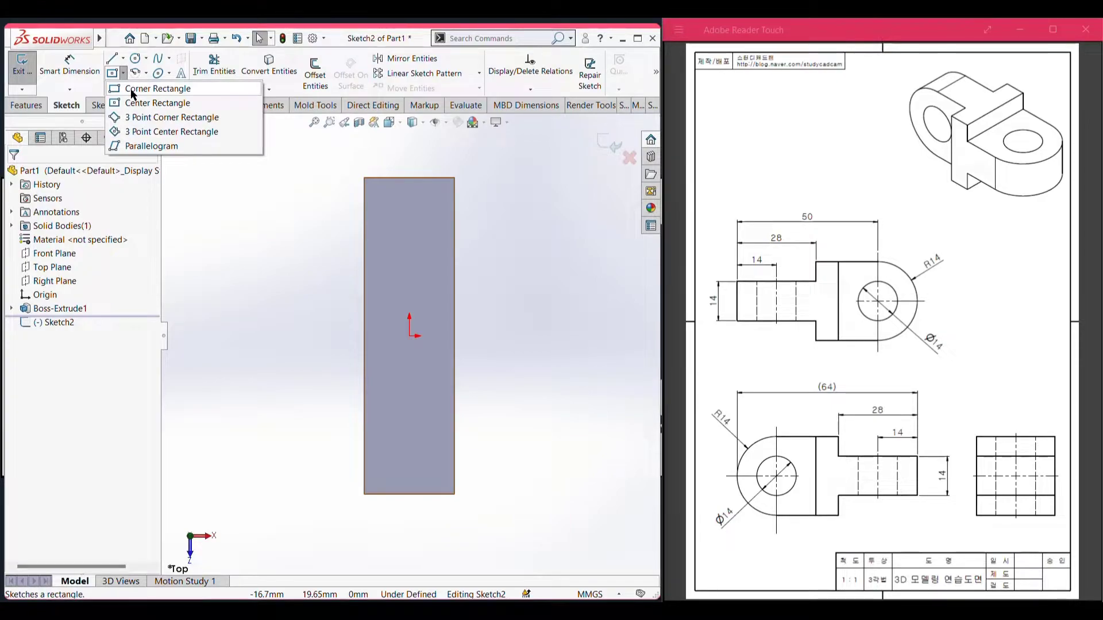
{"action": "left_click", "coordinate": [132, 89]}
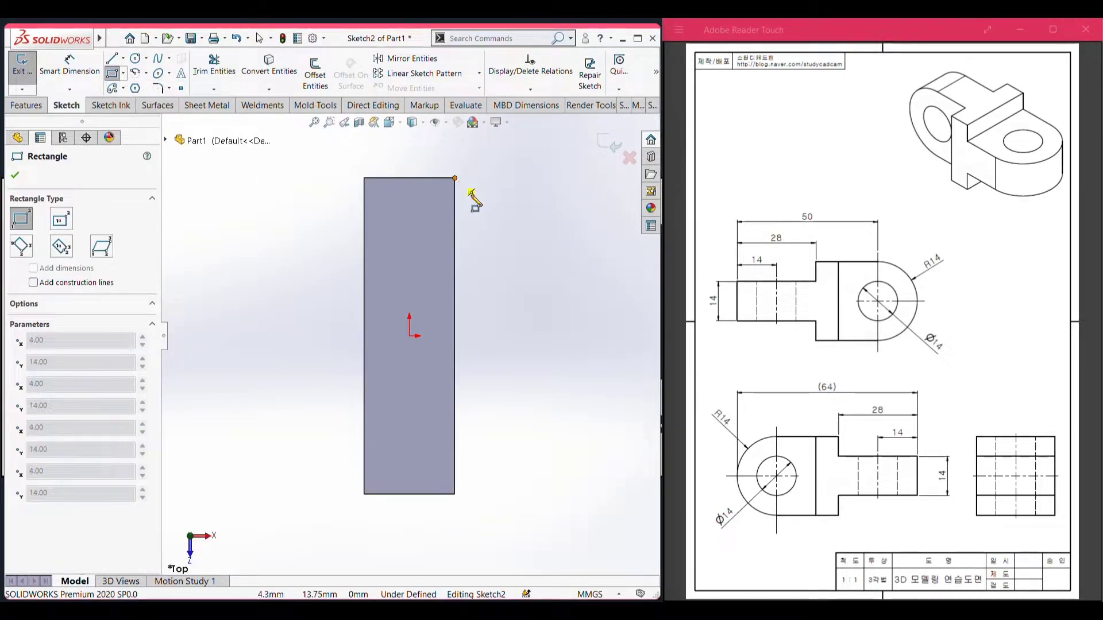
{"action": "left_click", "coordinate": [455, 178]}
{"action": "type", "text": "28"}
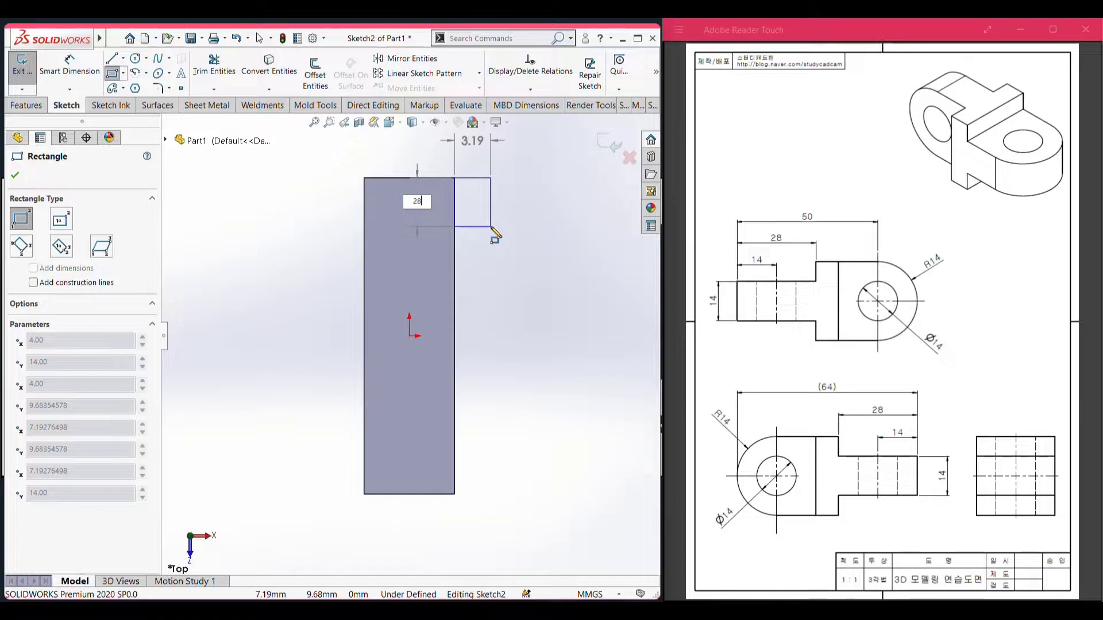
{"action": "key", "text": "Return"}
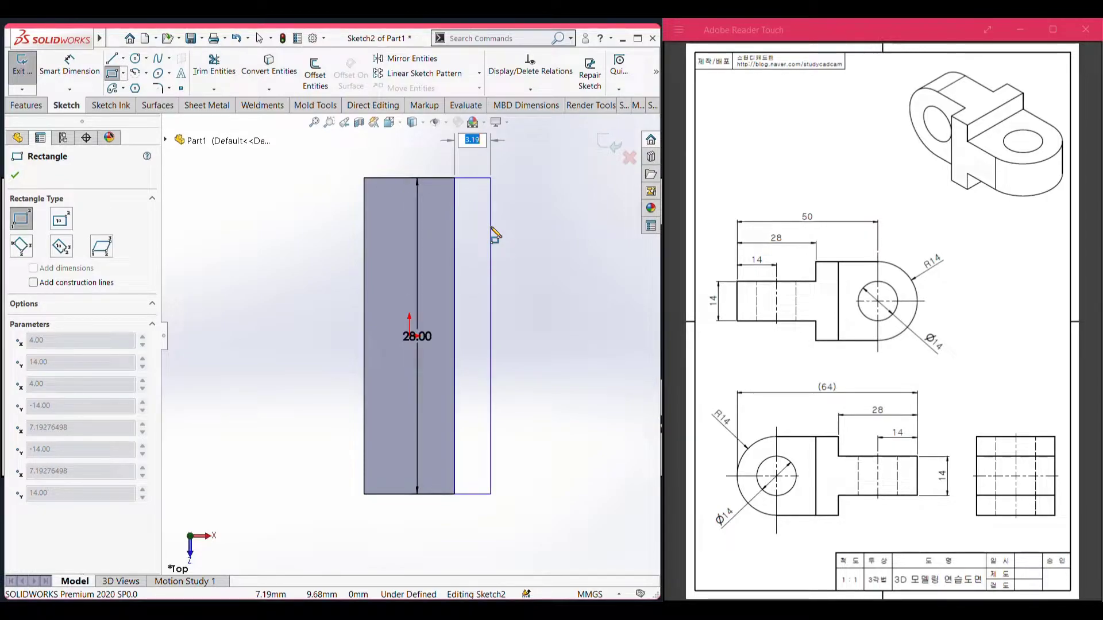
{"action": "type", "text": "14"}
{"action": "key", "text": "Return"}
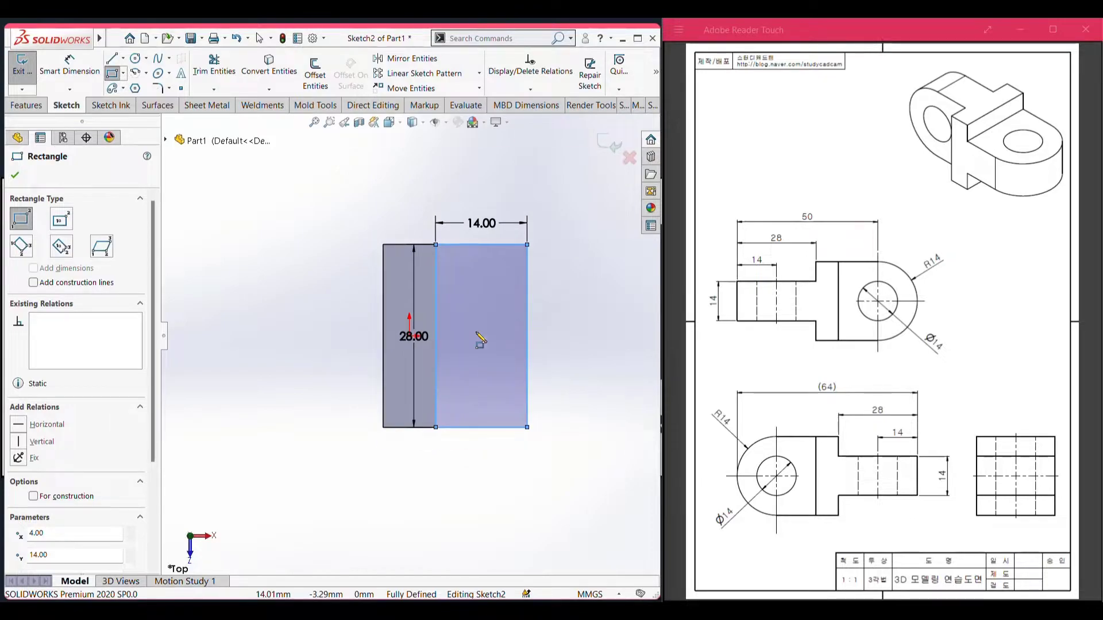
Add a circle at the rectangle's edge midpoint and trim it into a semicircular end.
{"action": "left_click", "coordinate": [136, 60]}
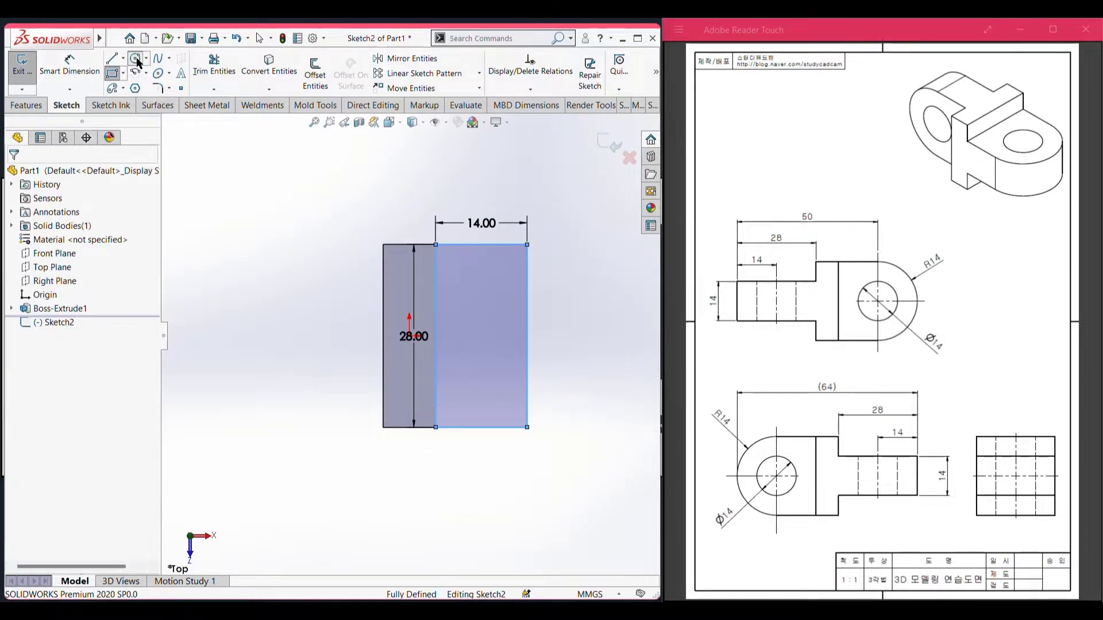
{"action": "left_click", "coordinate": [527, 336]}
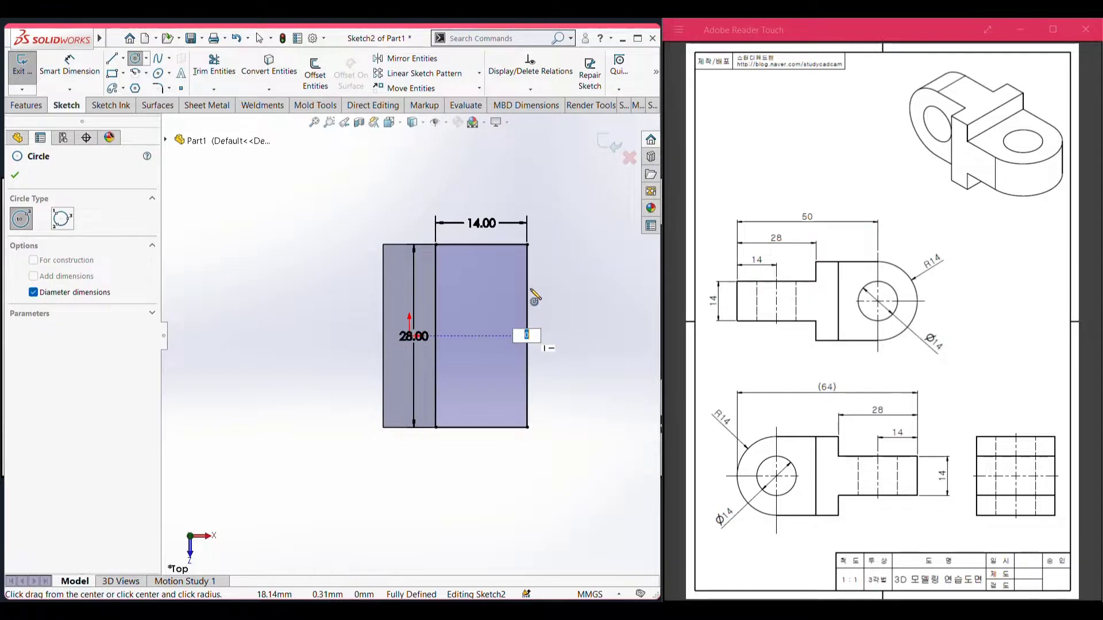
{"action": "left_click", "coordinate": [529, 248]}
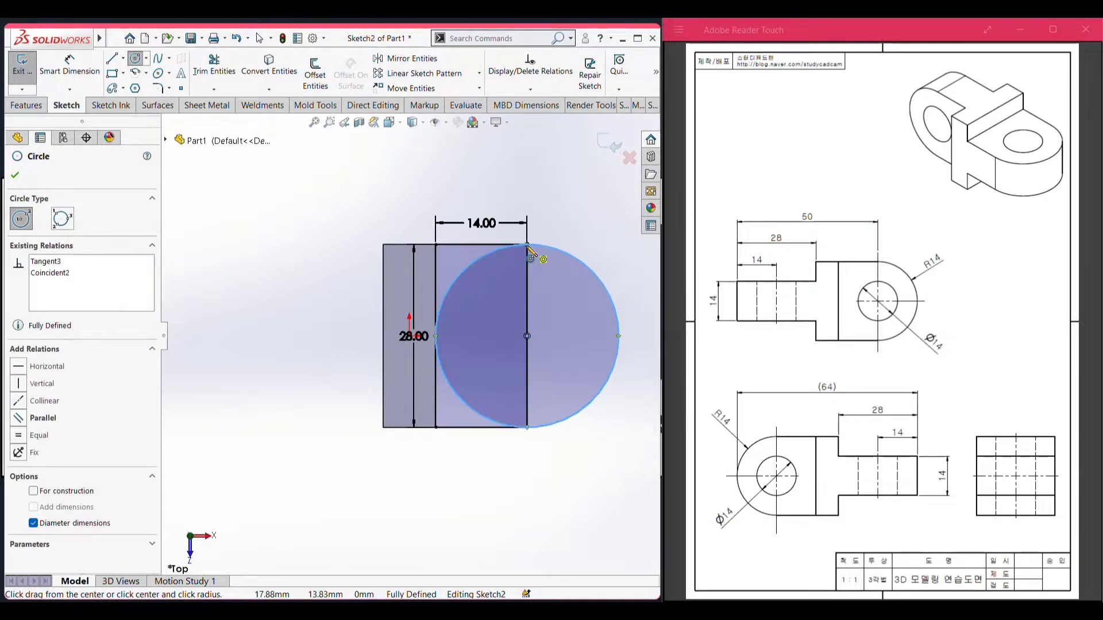
{"action": "right_click_drag", "start_coordinate": [300, 204], "coordinate": [277, 270]}
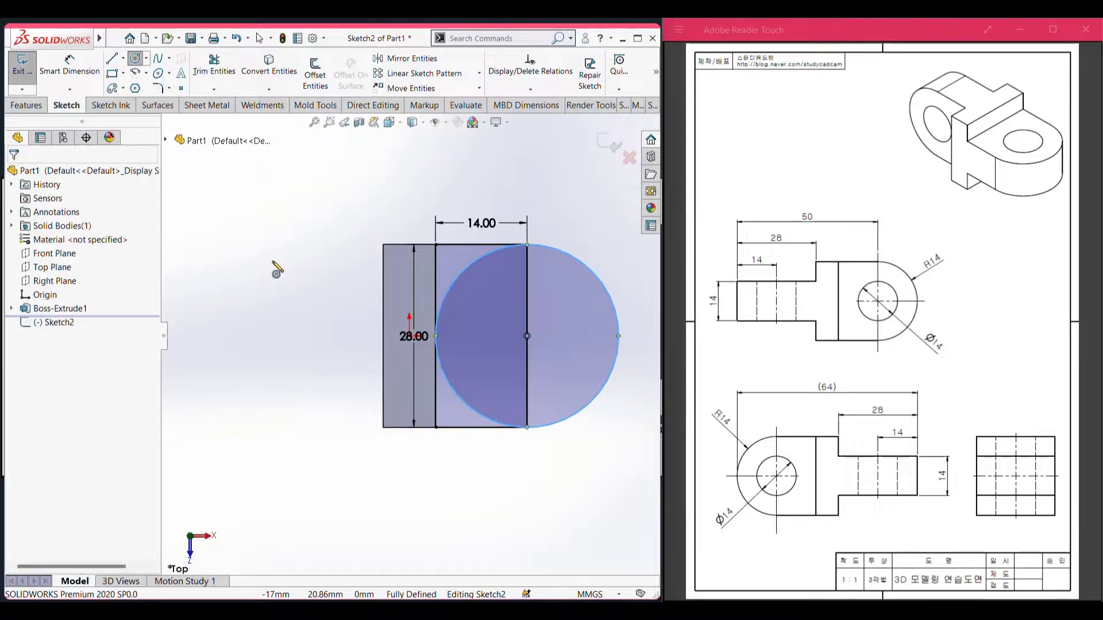
{"action": "key", "text": "t"}
{"action": "left_click_drag", "start_coordinate": [456, 254], "coordinate": [471, 263]}
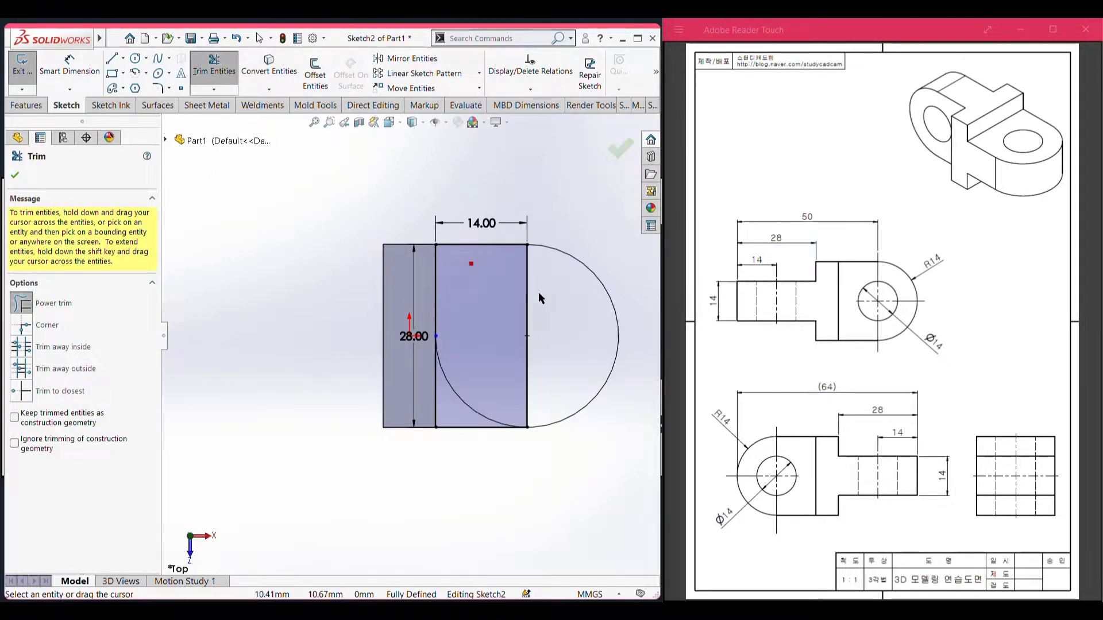
{"action": "left_click_drag", "start_coordinate": [539, 298], "coordinate": [476, 387]}
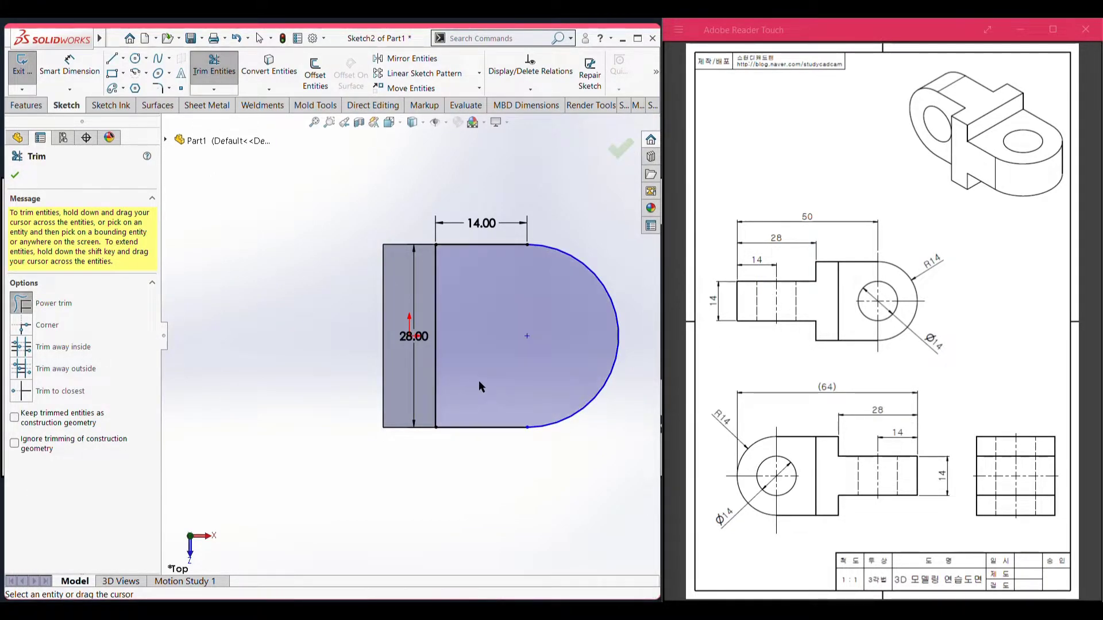
{"action": "left_click", "coordinate": [17, 178]}
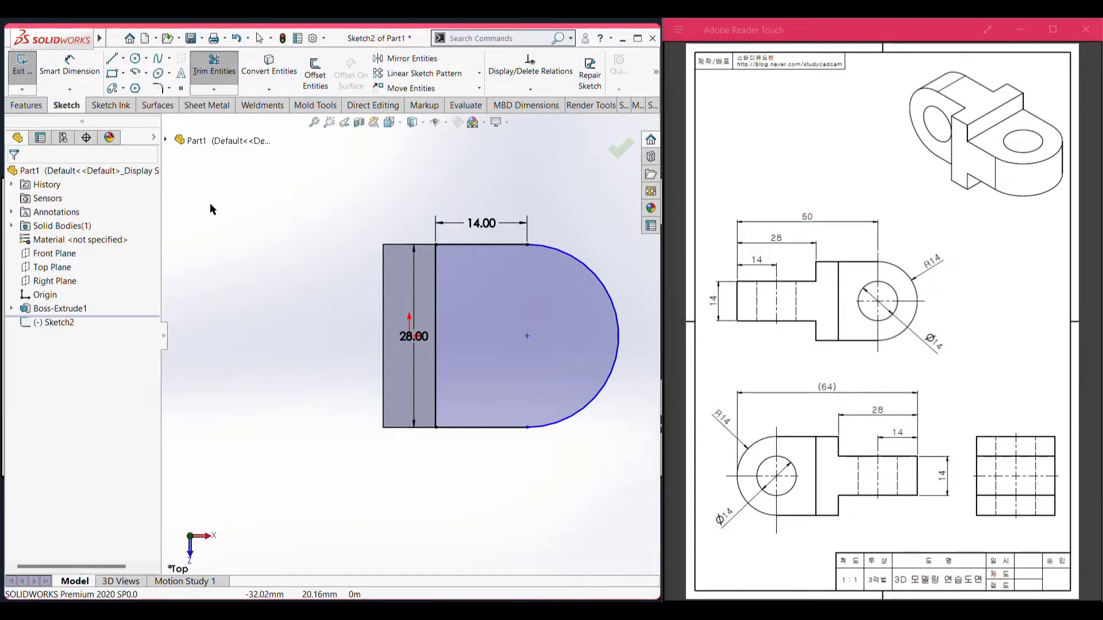
Draw a Ø14 mm hole circle at the arc's centre and switch to isometric view.
{"action": "left_click", "coordinate": [135, 58]}
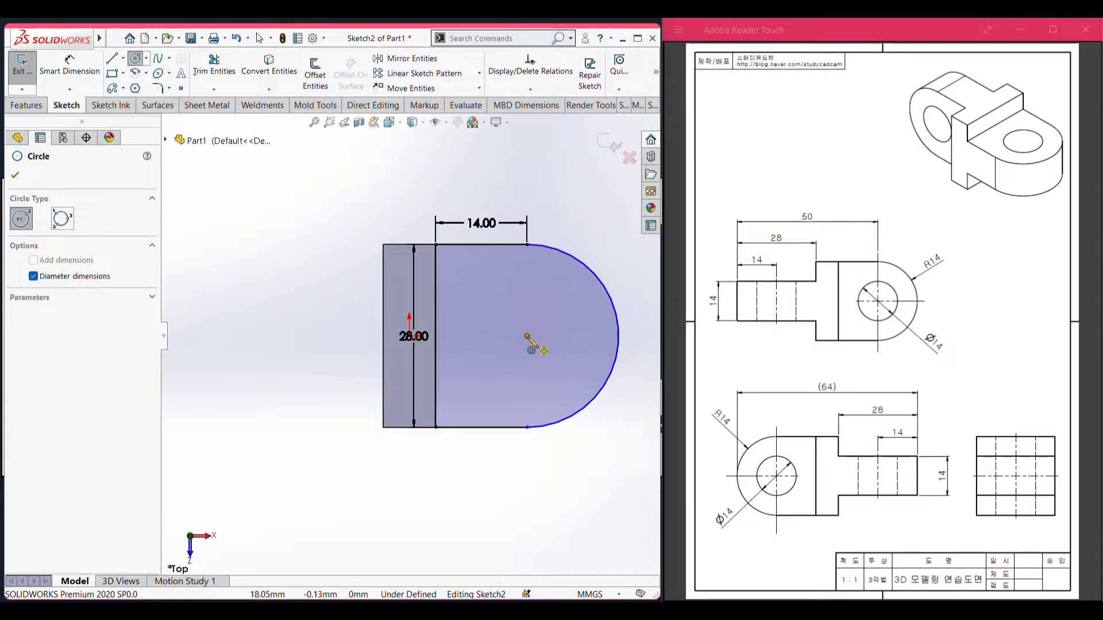
{"action": "left_click", "coordinate": [527, 336]}
{"action": "type", "text": "14"}
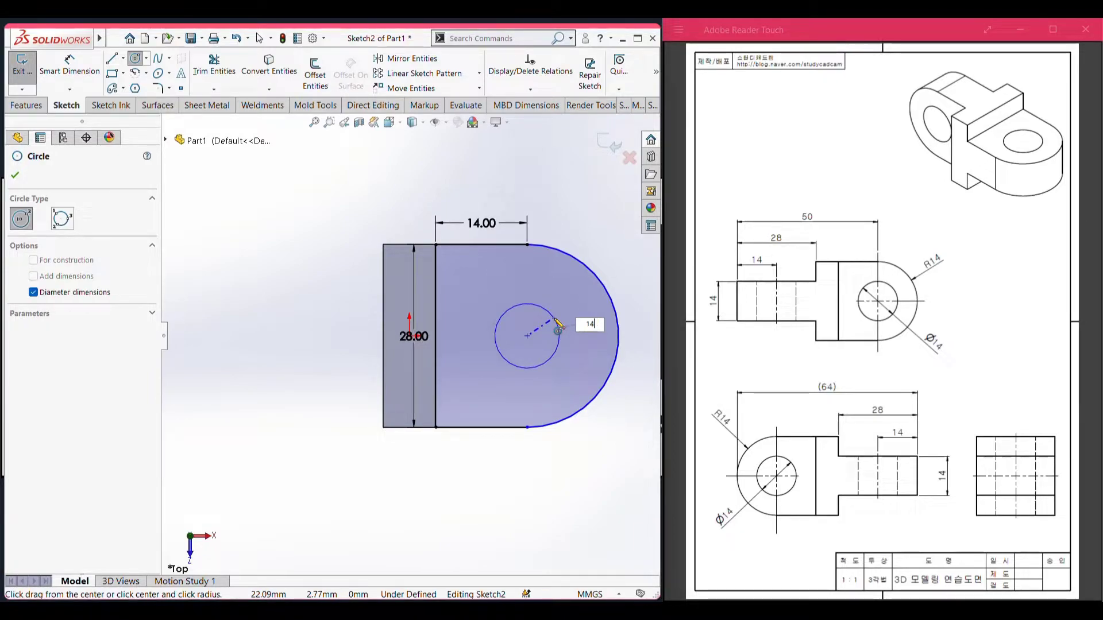
{"action": "key", "text": "Return"}
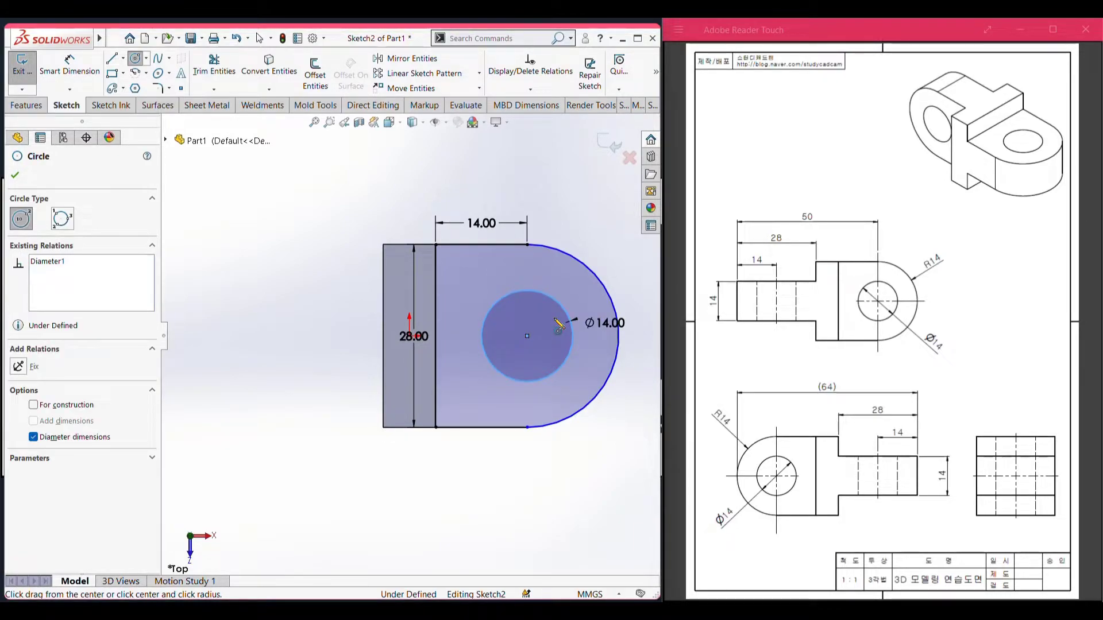
{"action": "key", "text": "ctrl+7"}
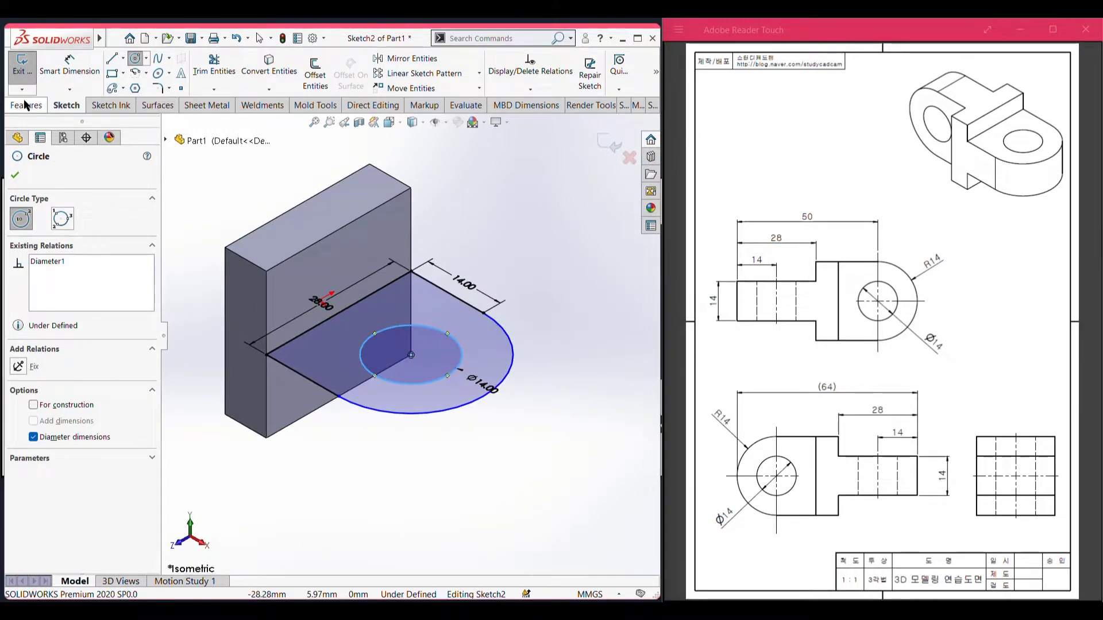
{"action": "left_click", "coordinate": [25, 105]}
Extrude Sketch2 14 mm with Mid Plane, then fit the model to the view.
{"action": "left_click", "coordinate": [30, 85]}
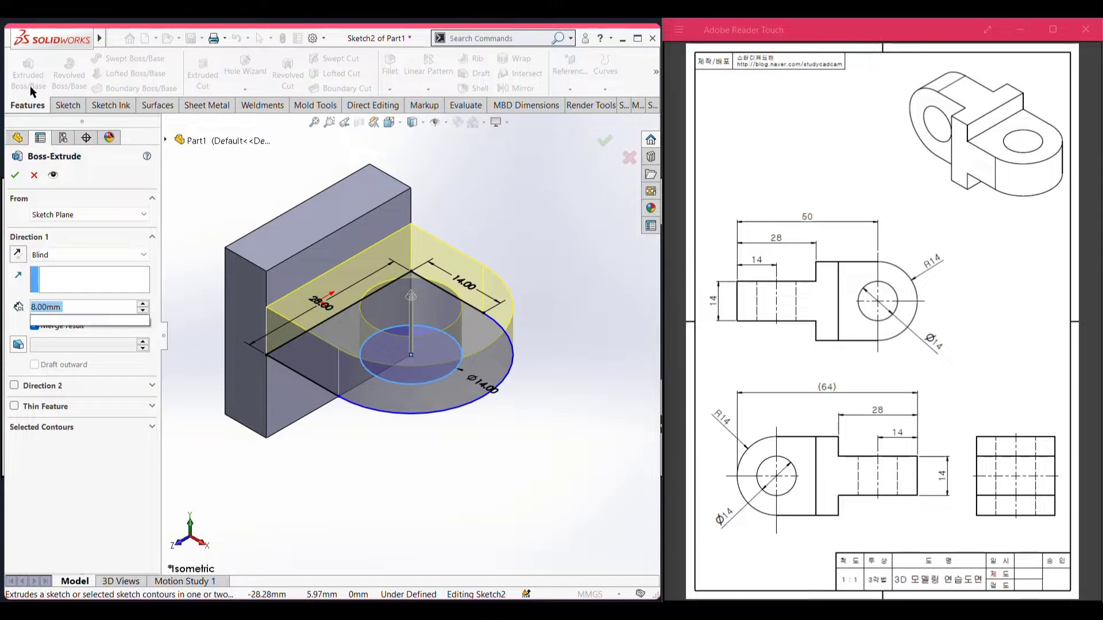
{"action": "type", "text": "14"}
{"action": "key", "text": "Return"}
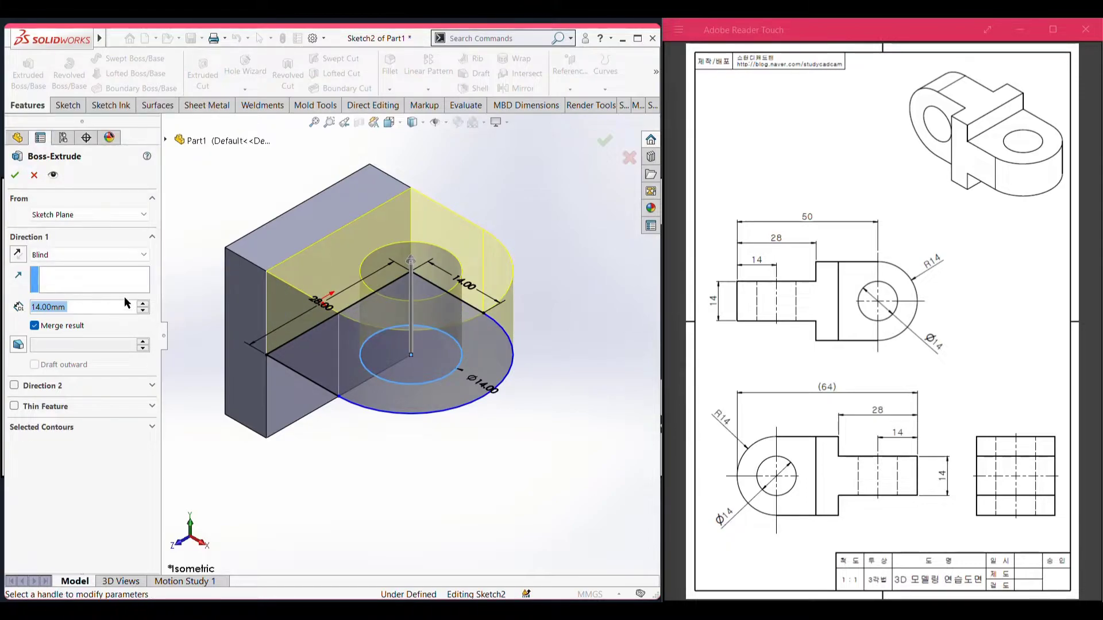
{"action": "left_click", "coordinate": [101, 256]}
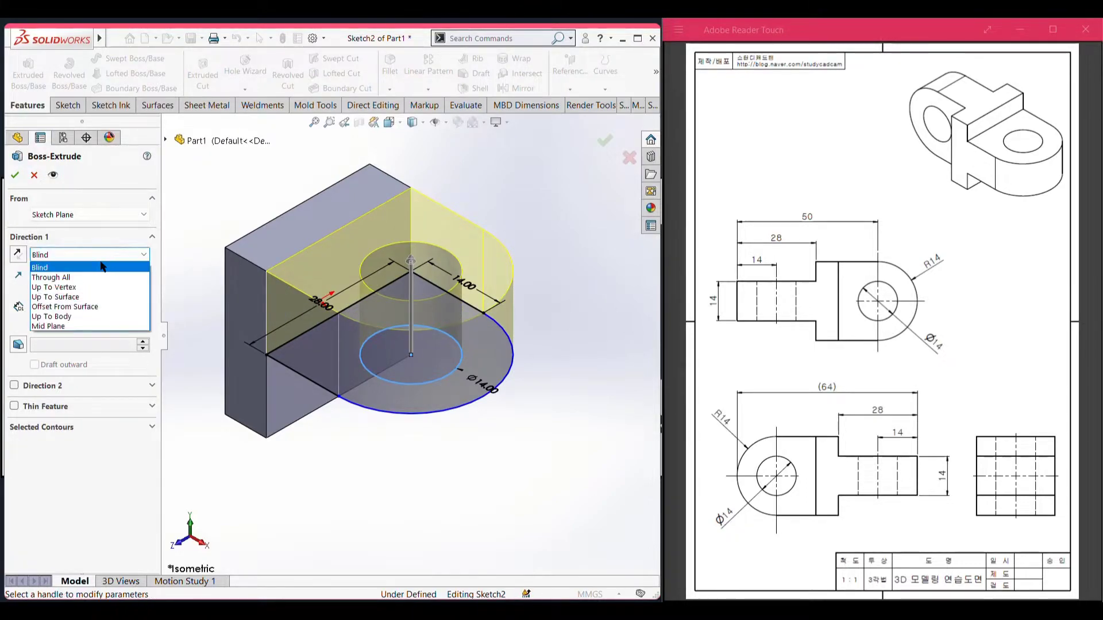
{"action": "left_click", "coordinate": [95, 321]}
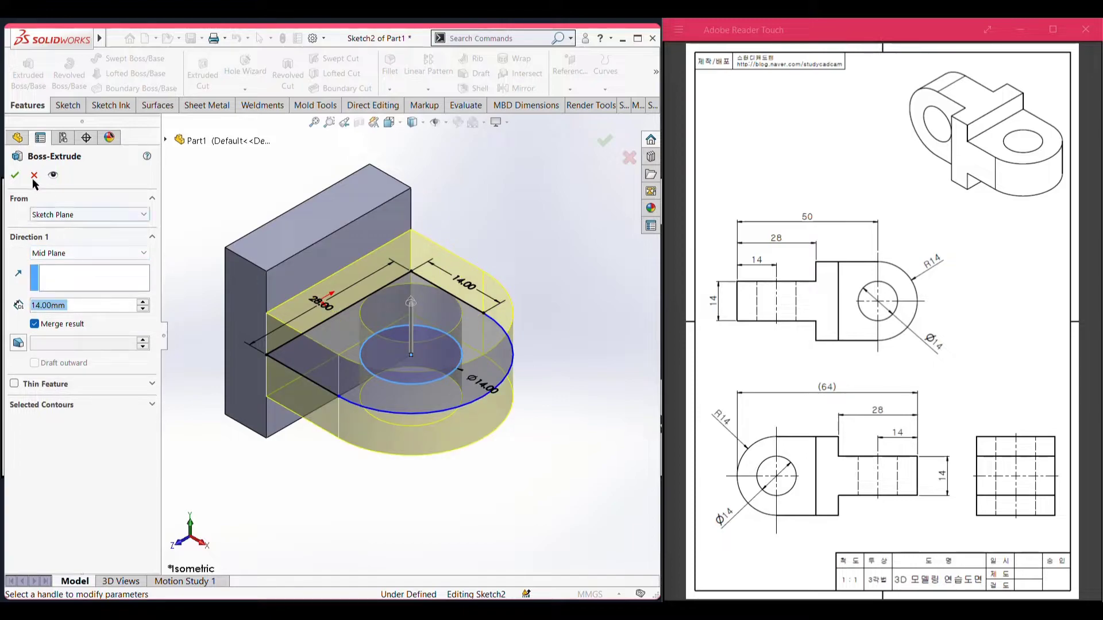
{"action": "left_click", "coordinate": [15, 174]}
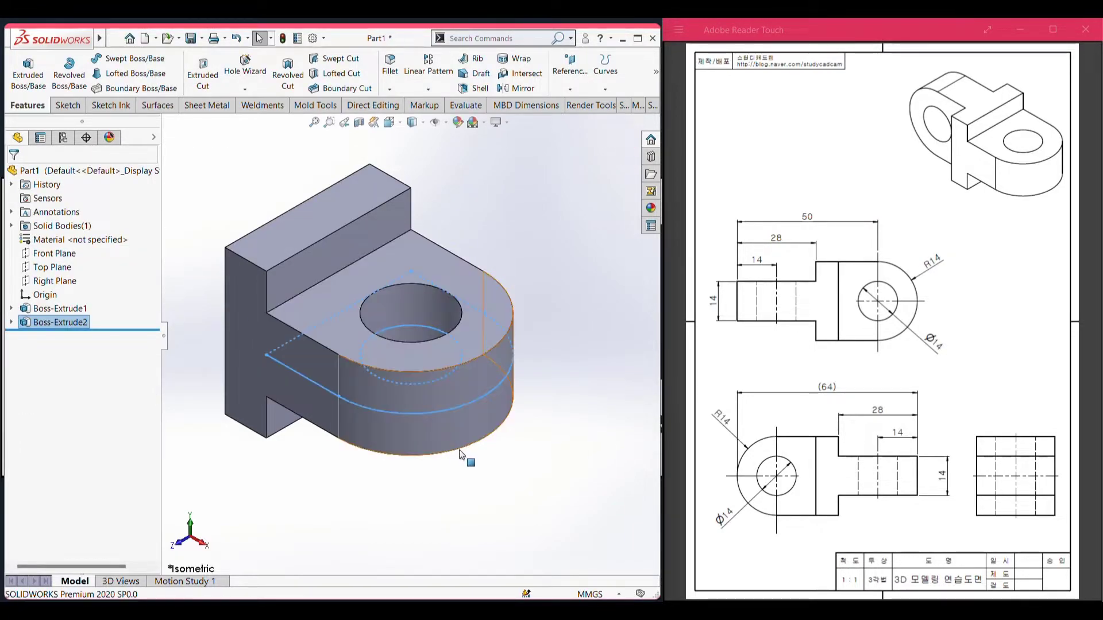
{"action": "left_click", "coordinate": [505, 467]}
{"action": "key", "text": "f"}
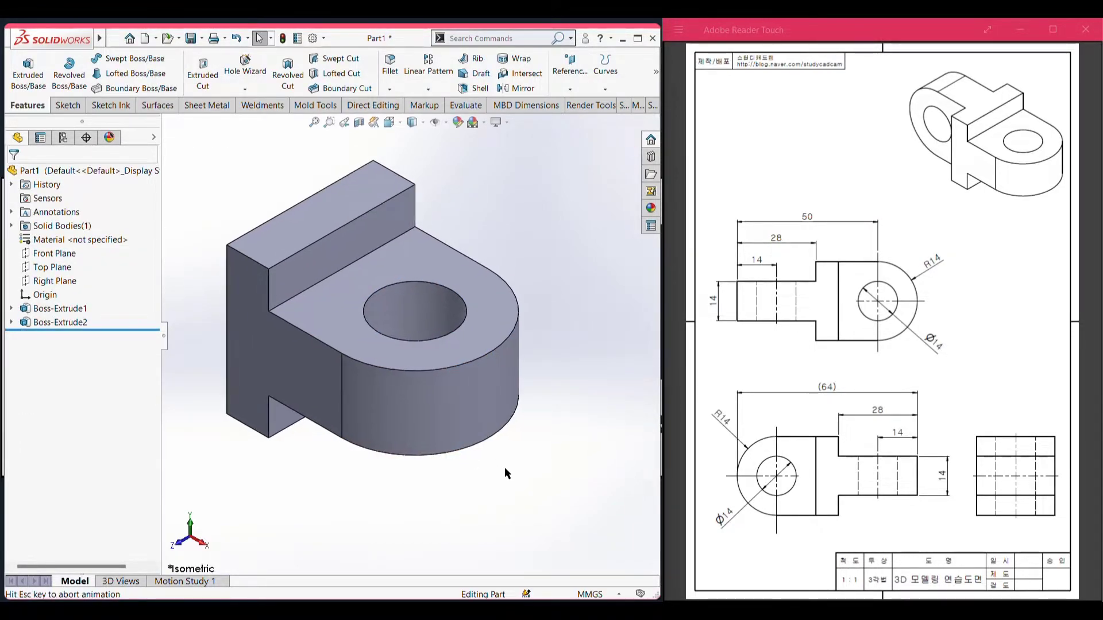
On a new Front Plane sketch, draw a 14 × 28 mm corner rectangle beside the block.
{"action": "right_click", "coordinate": [69, 254]}
{"action": "left_click", "coordinate": [82, 239]}
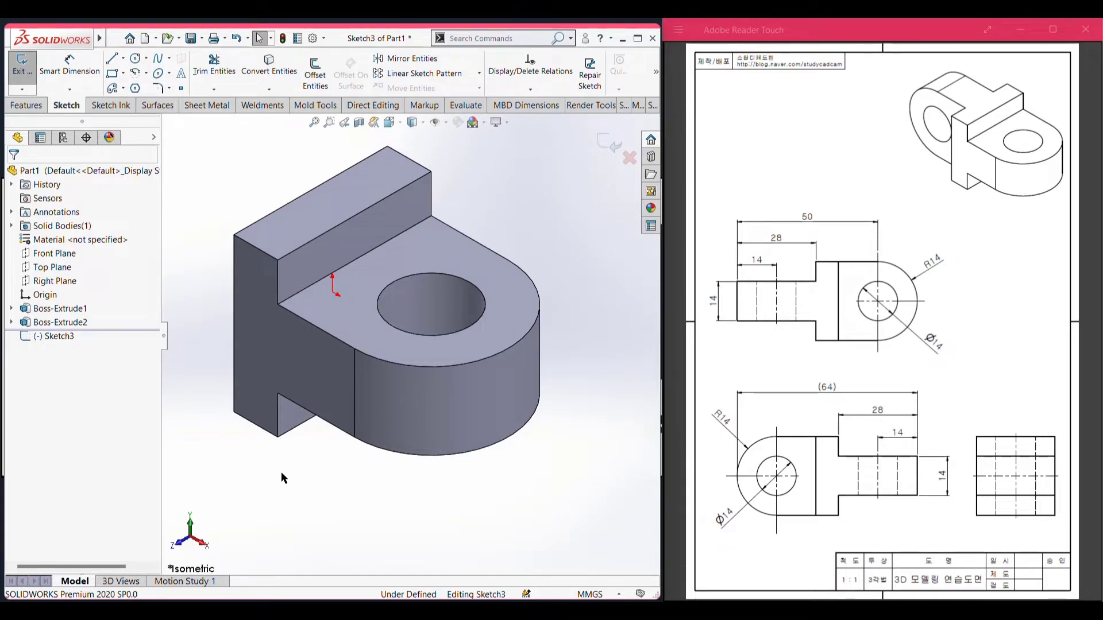
{"action": "key", "text": "ctrl+8"}
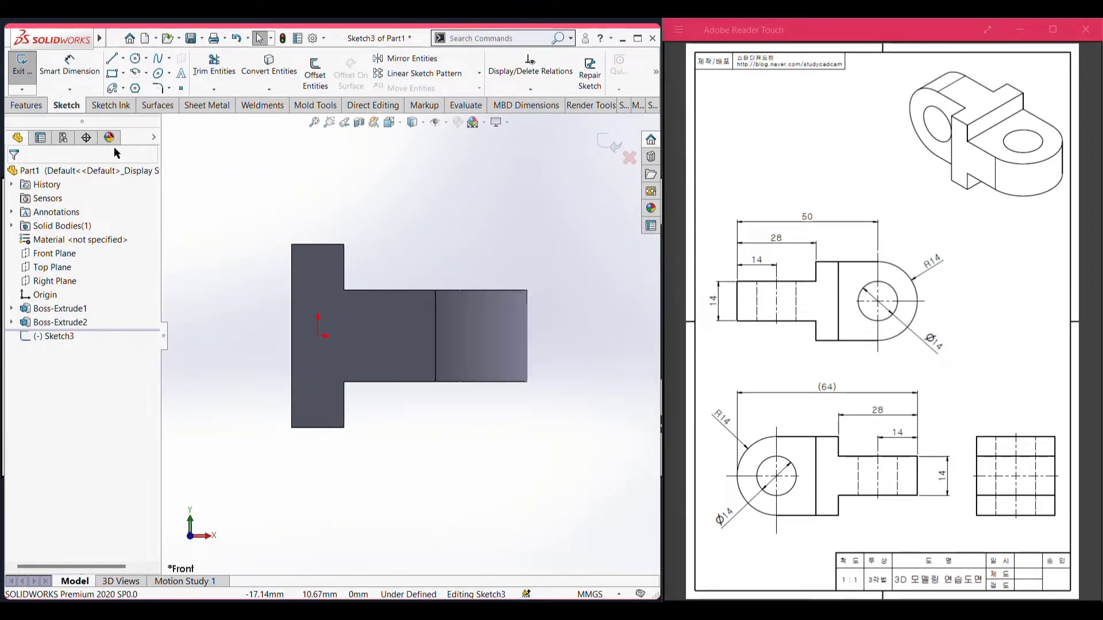
{"action": "left_click", "coordinate": [112, 74]}
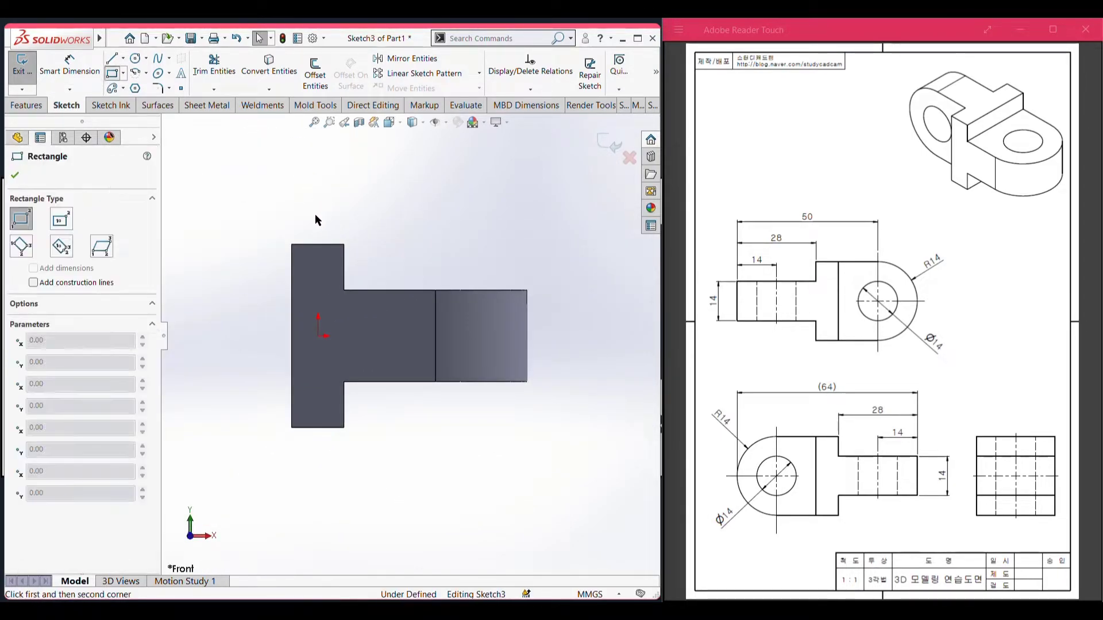
{"action": "left_click", "coordinate": [291, 246]}
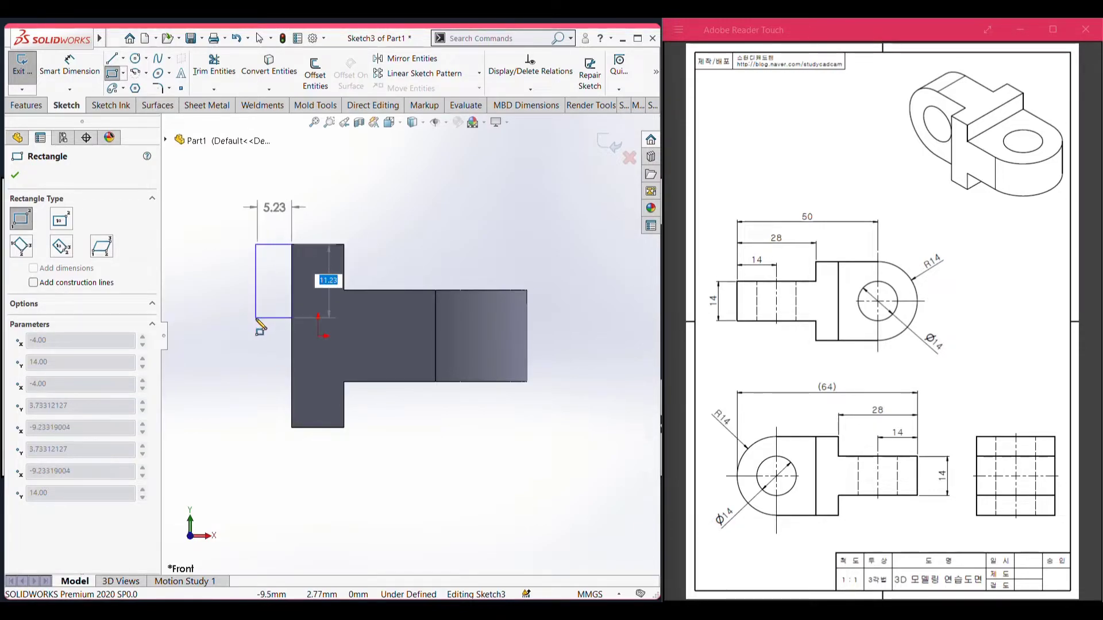
{"action": "key", "text": "Tab"}
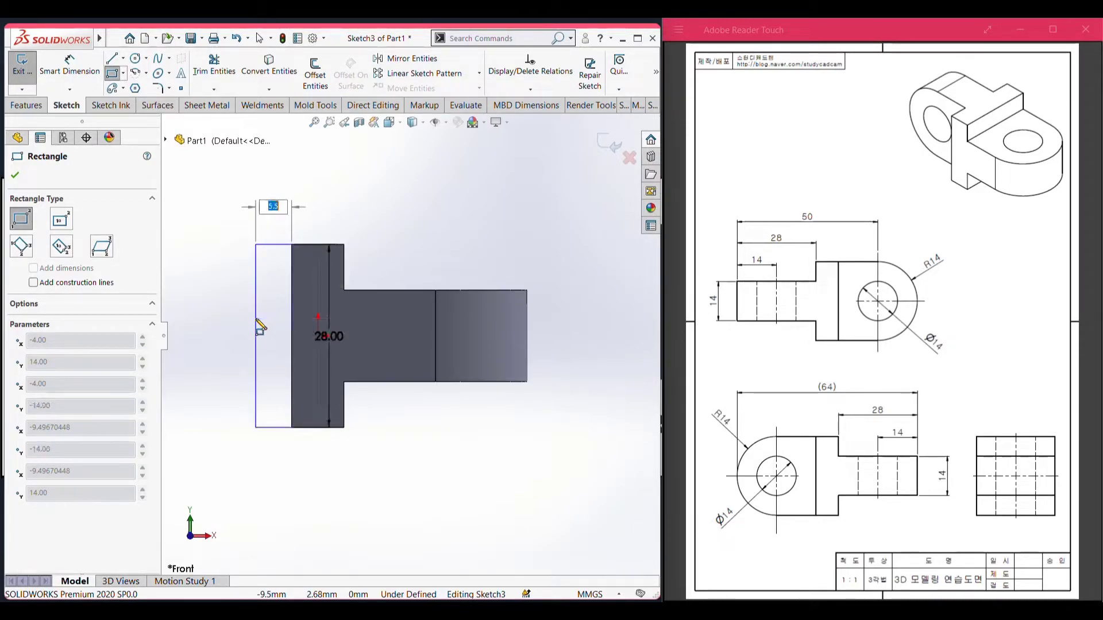
{"action": "type", "text": "14"}
{"action": "key", "text": "Return"}
{"action": "key", "text": "z"}
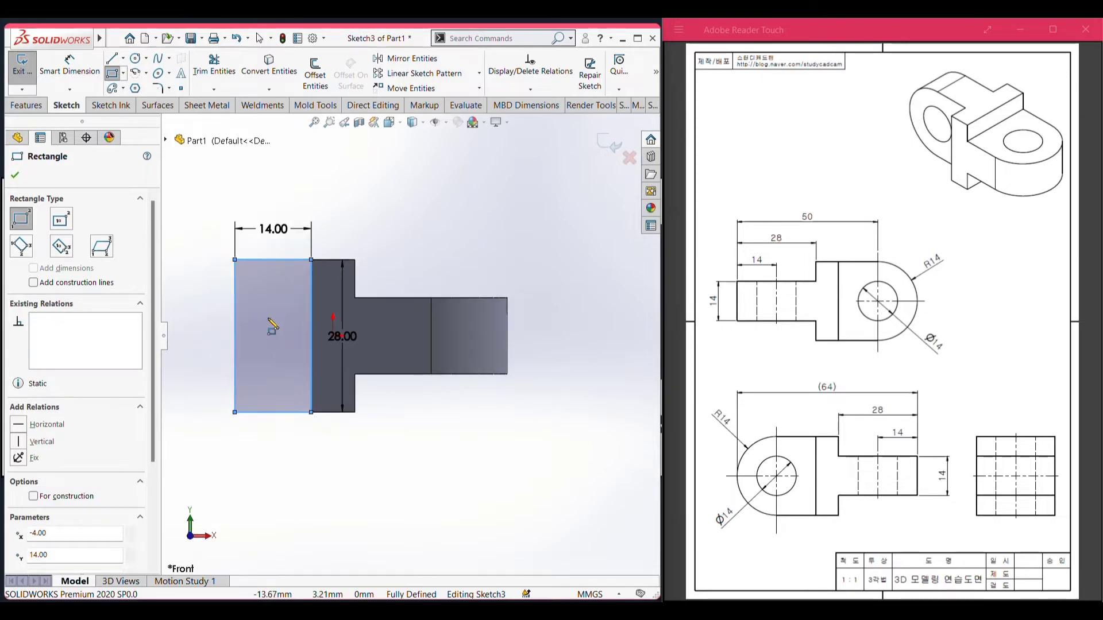
Add a circle on the rectangle's left edge and trim it to a half-round end.
{"action": "left_click", "coordinate": [136, 59]}
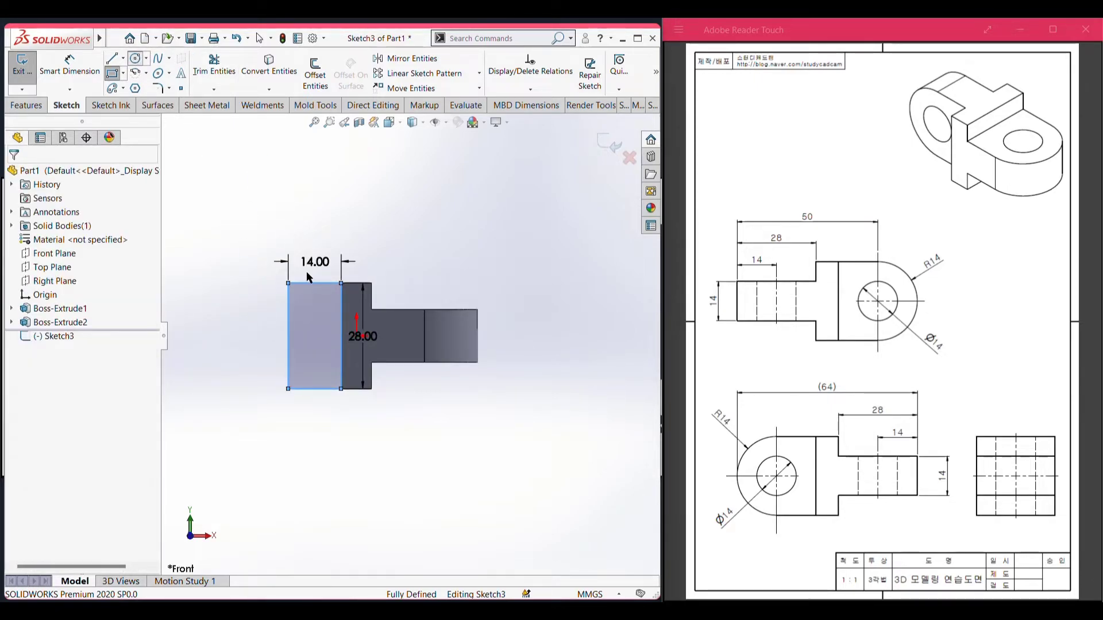
{"action": "left_click", "coordinate": [288, 336]}
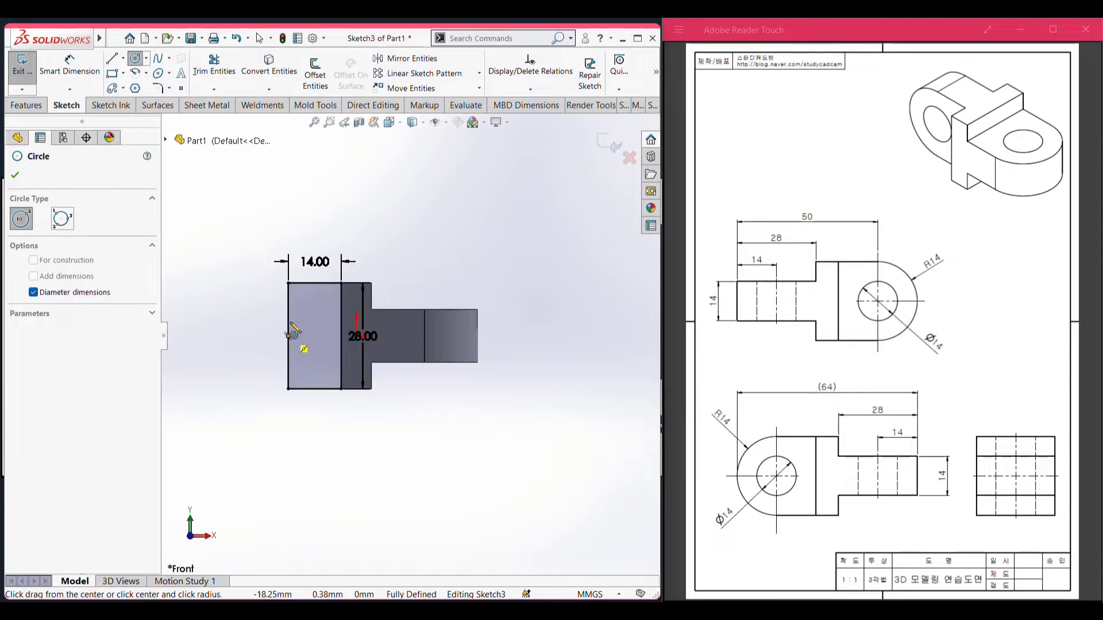
{"action": "left_click", "coordinate": [288, 283]}
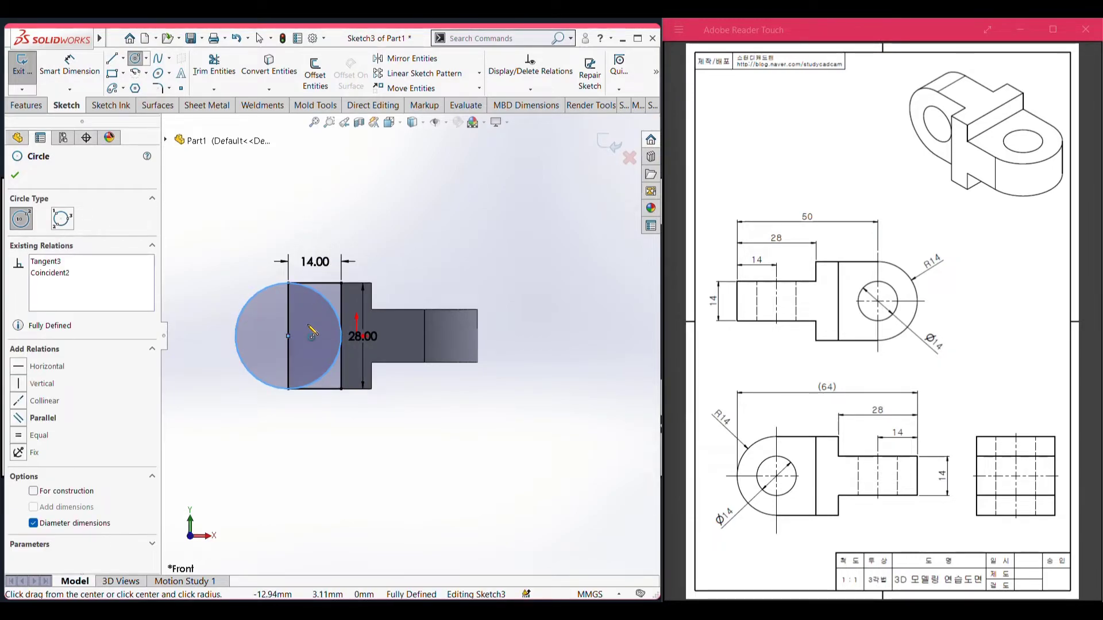
{"action": "scroll", "coordinate": [312, 332], "scroll_direction": "down", "scroll_amount": 2}
{"action": "scroll", "coordinate": [309, 336], "scroll_direction": "down", "scroll_amount": 1}
{"action": "scroll", "coordinate": [307, 339], "scroll_direction": "down", "scroll_amount": 1}
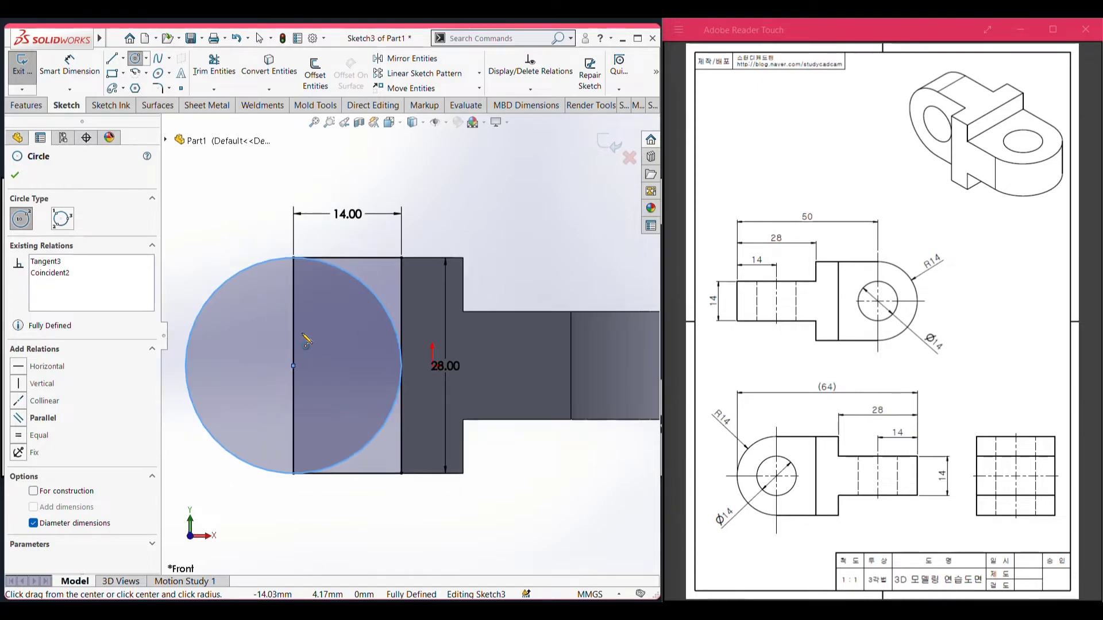
{"action": "scroll", "coordinate": [306, 341], "scroll_direction": "up", "scroll_amount": 1}
{"action": "left_click", "coordinate": [16, 176]}
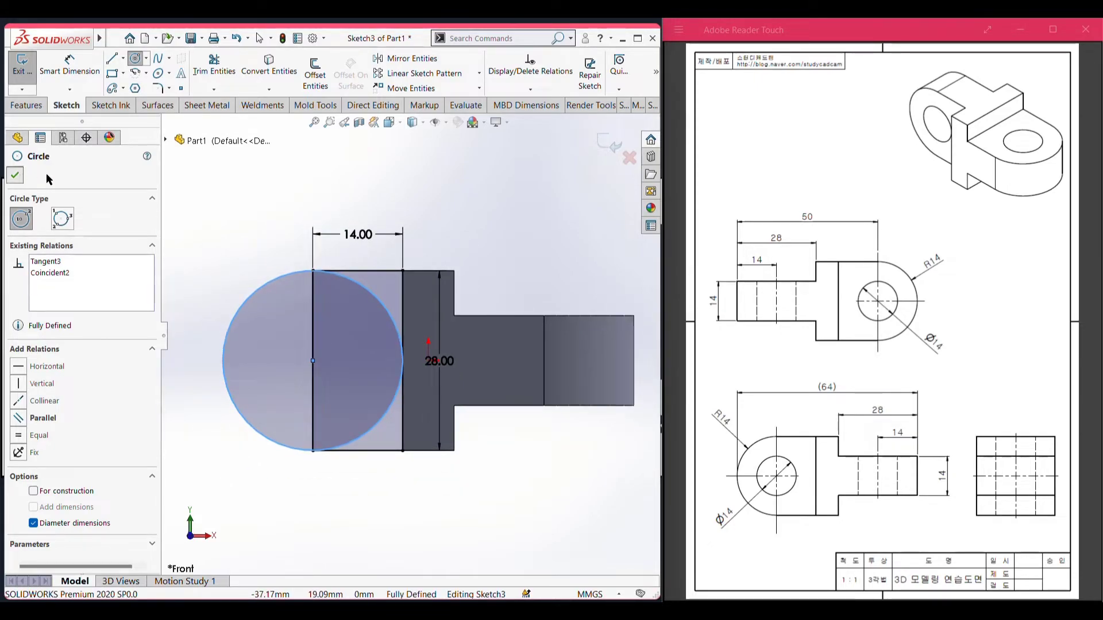
{"action": "right_click_drag", "start_coordinate": [228, 200], "coordinate": [208, 254]}
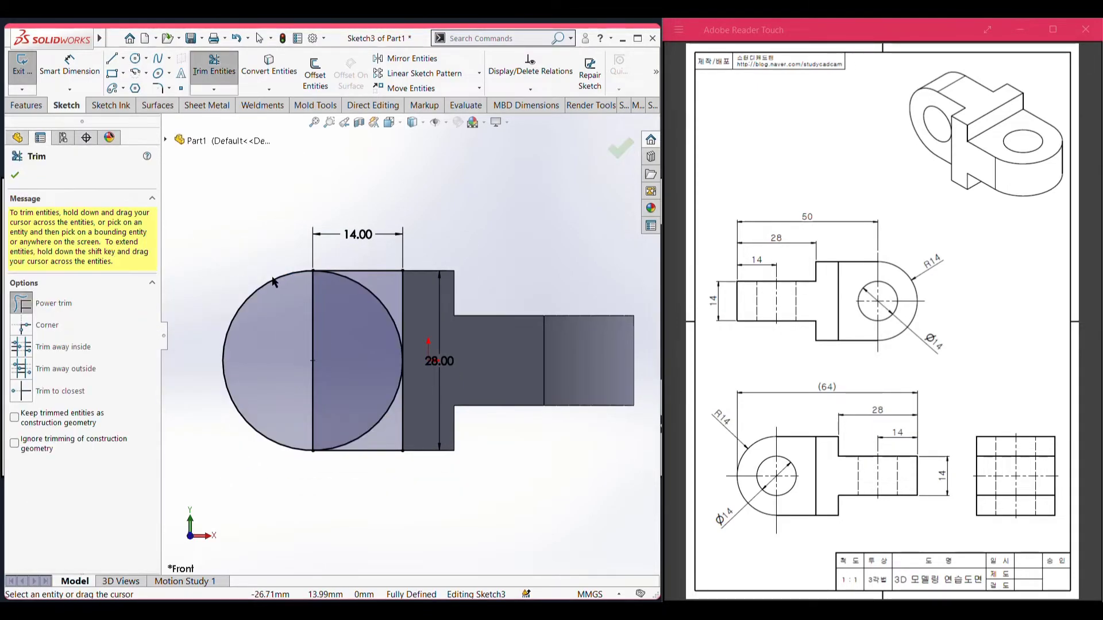
{"action": "left_click_drag", "start_coordinate": [370, 281], "coordinate": [311, 326]}
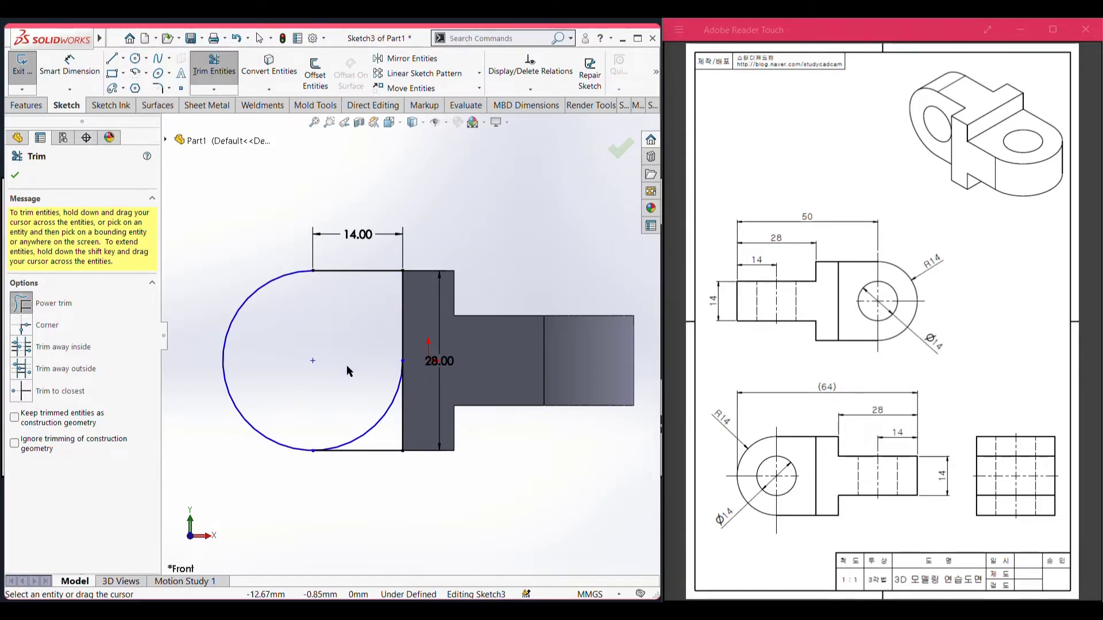
{"action": "left_click_drag", "start_coordinate": [347, 365], "coordinate": [390, 430]}
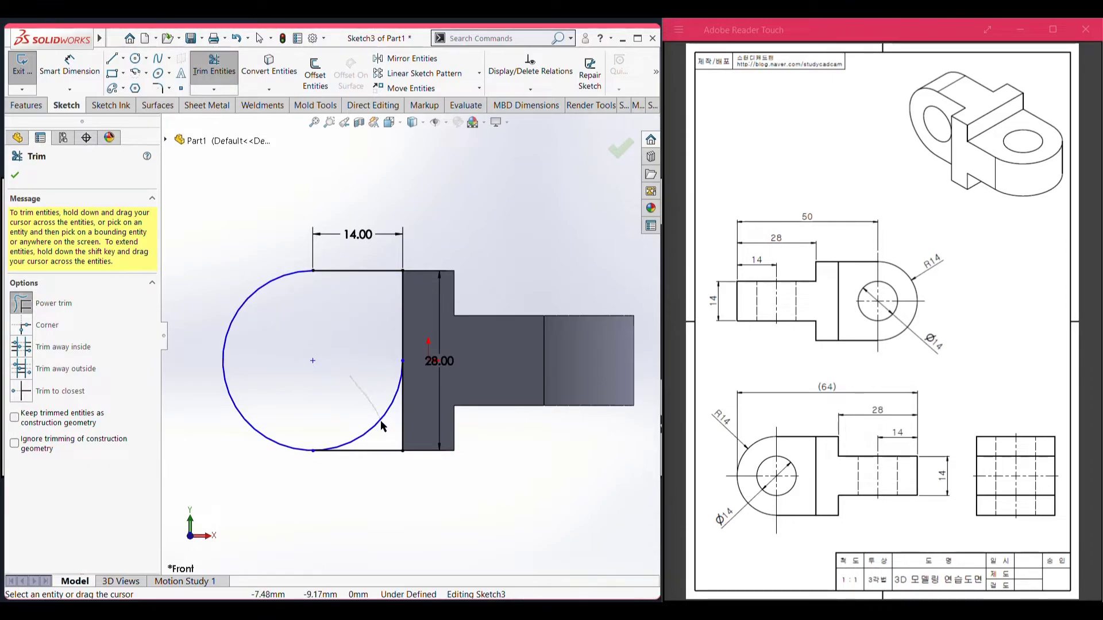
{"action": "left_click", "coordinate": [15, 175]}
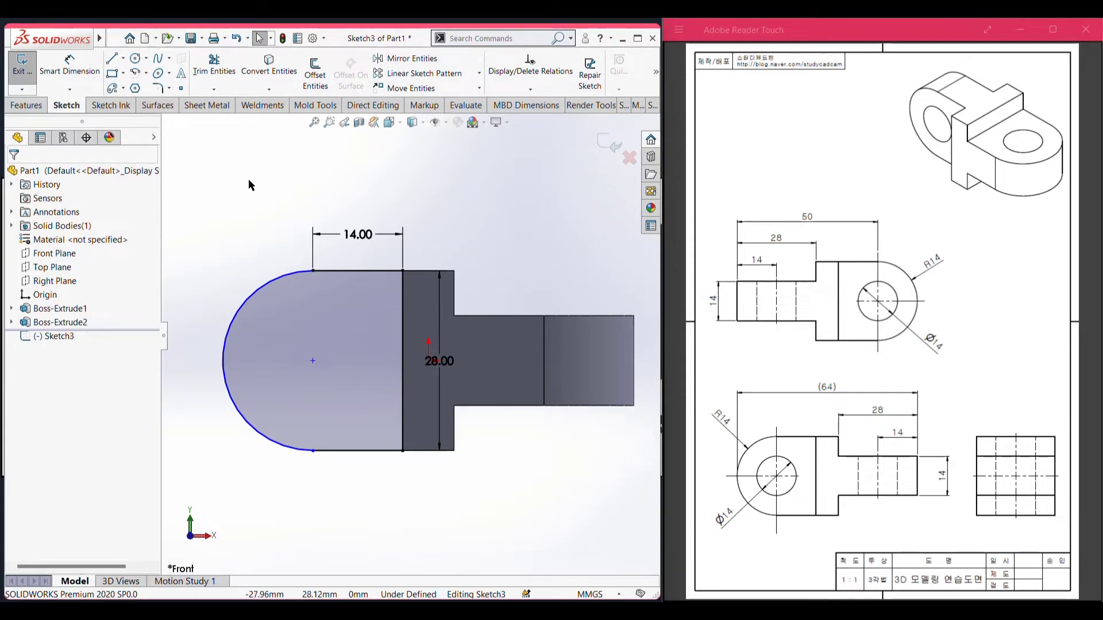
Draw a Ø14 mm hole circle at the rounded end's centre, then view isometrically.
{"action": "left_click", "coordinate": [135, 60]}
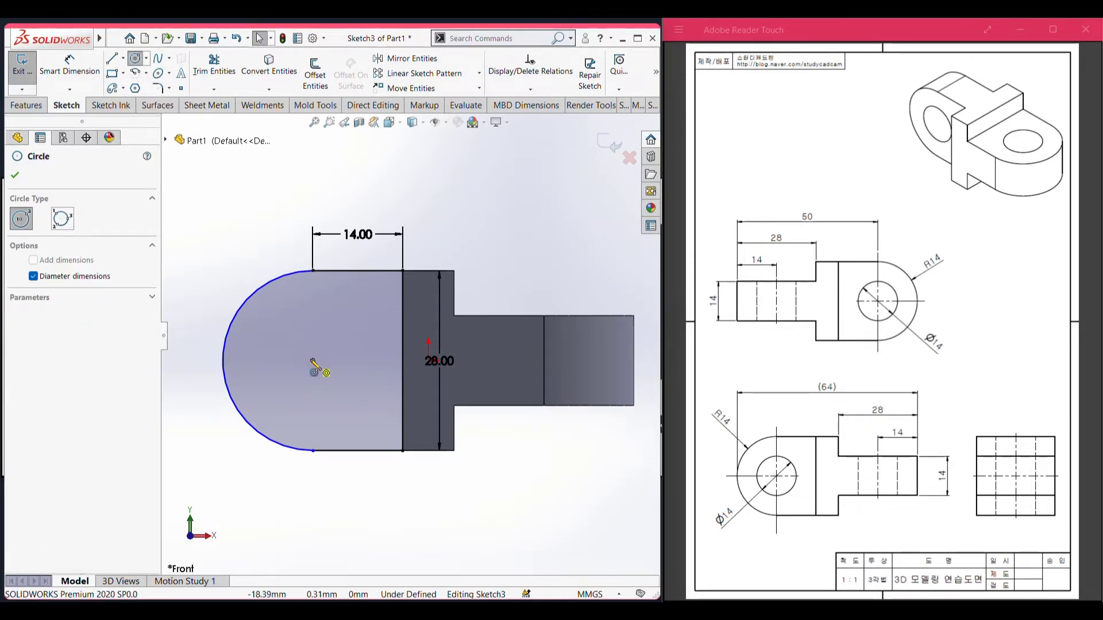
{"action": "left_click", "coordinate": [313, 361]}
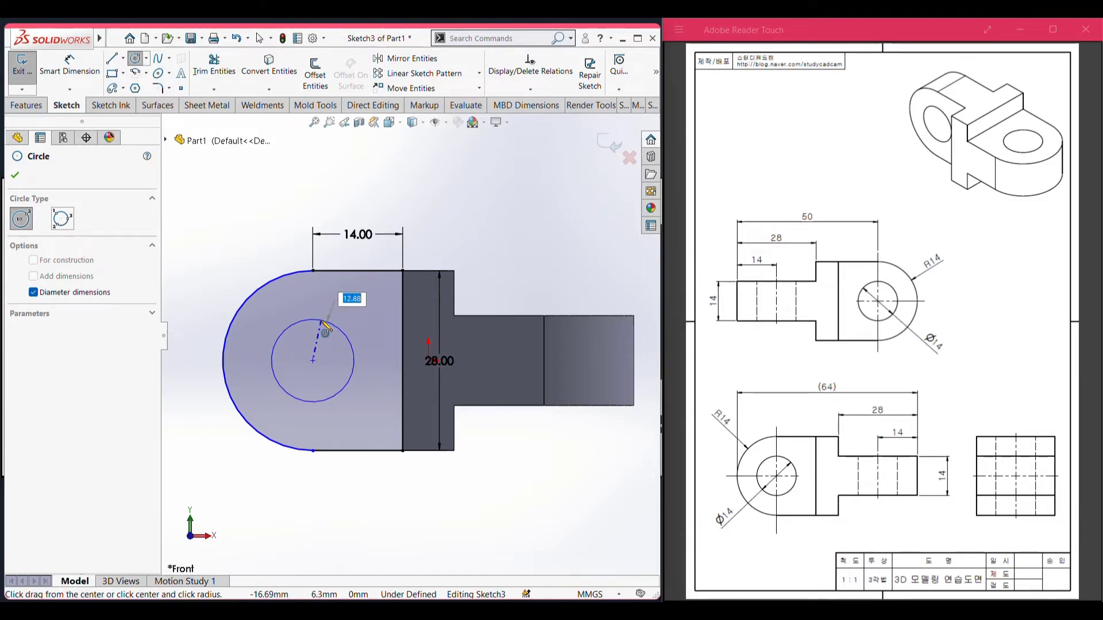
{"action": "key", "text": "Return"}
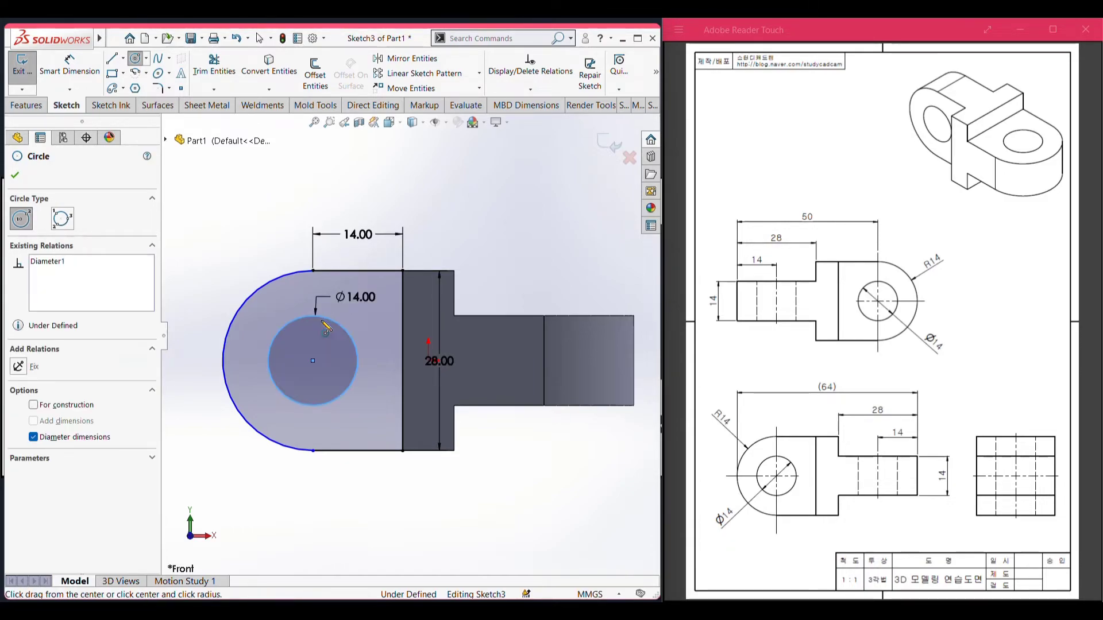
{"action": "key", "text": "ctrl+7"}
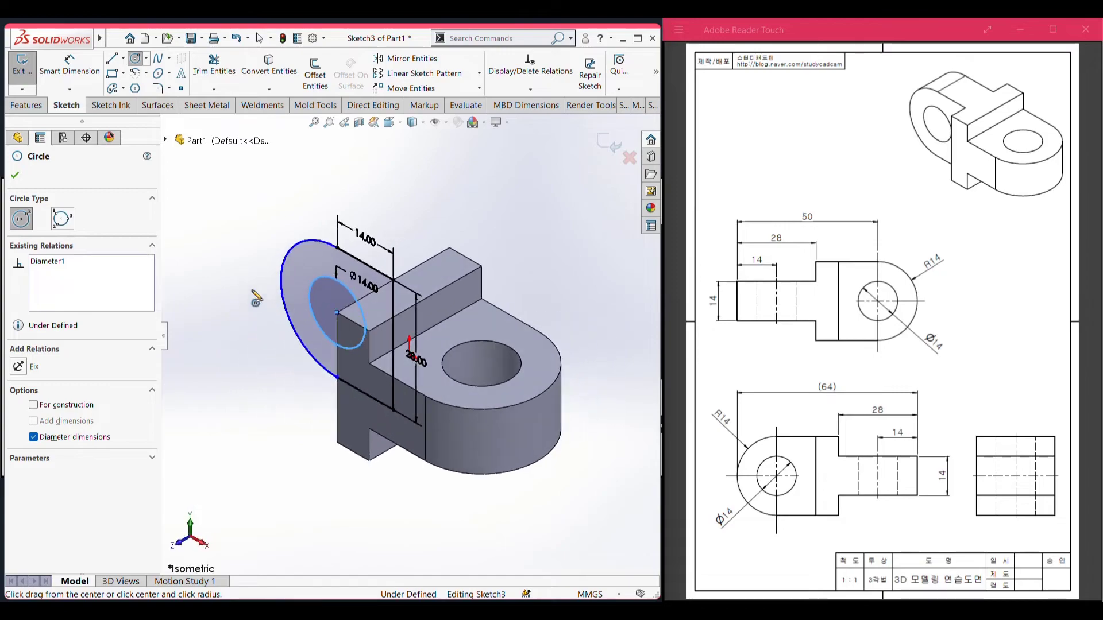
Extrude Sketch3 14 mm with the Mid Plane end condition.
{"action": "left_click", "coordinate": [26, 105]}
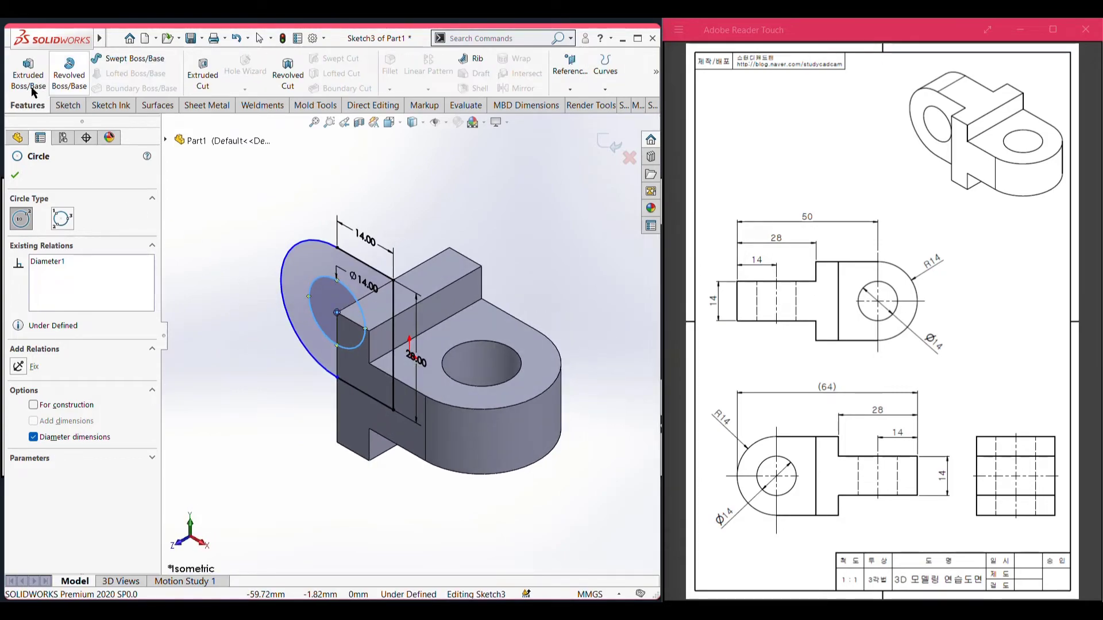
{"action": "left_click", "coordinate": [23, 86]}
{"action": "left_click", "coordinate": [23, 86]}
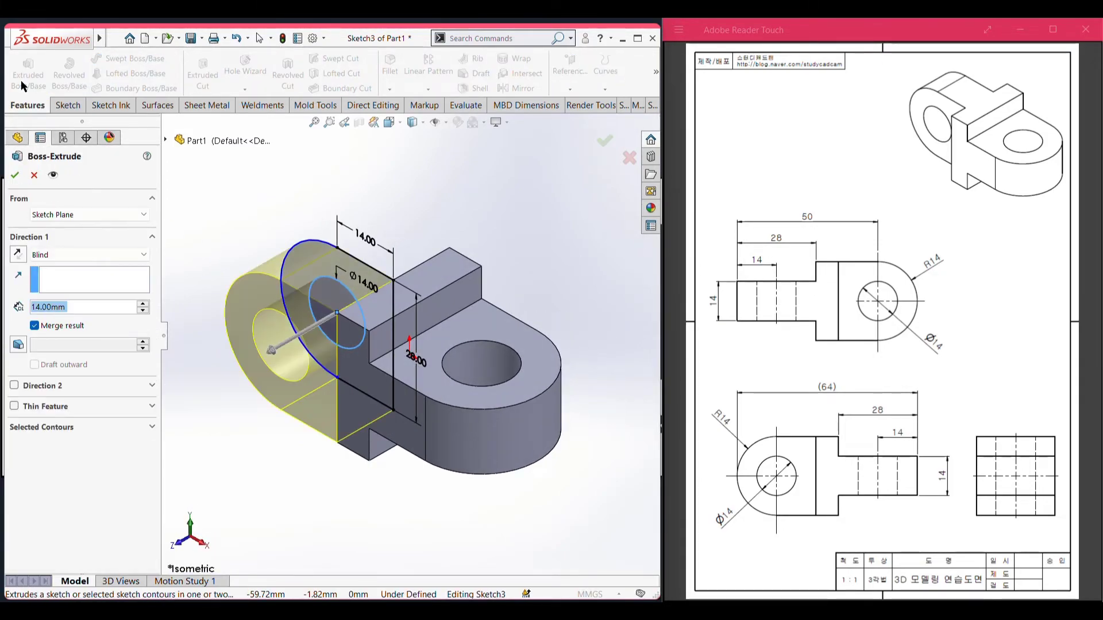
{"action": "left_click", "coordinate": [81, 250]}
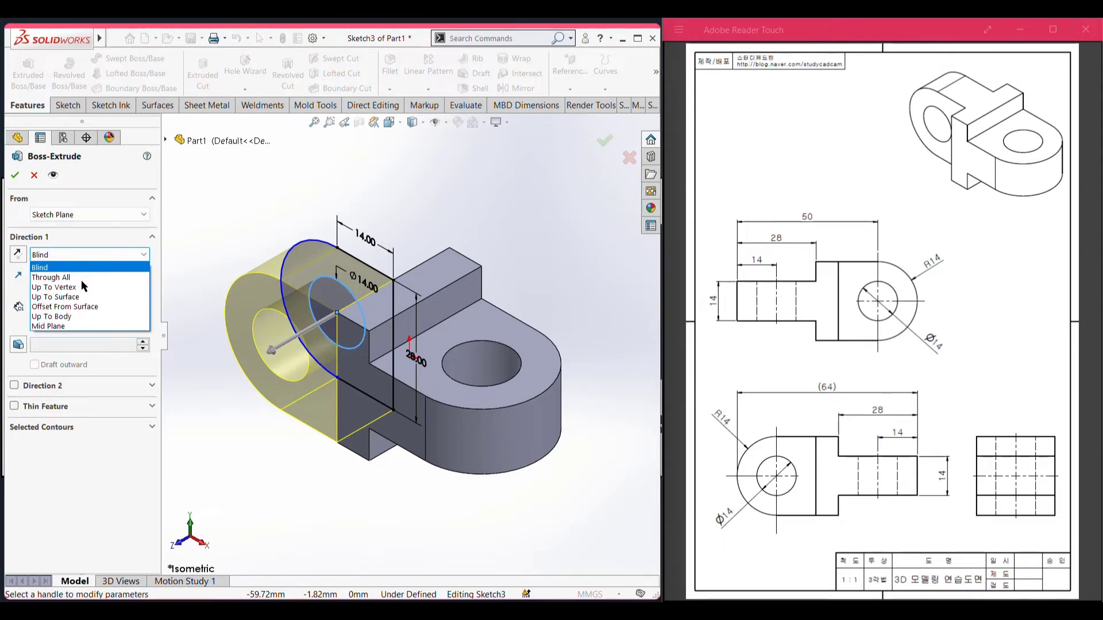
{"action": "left_click", "coordinate": [94, 323]}
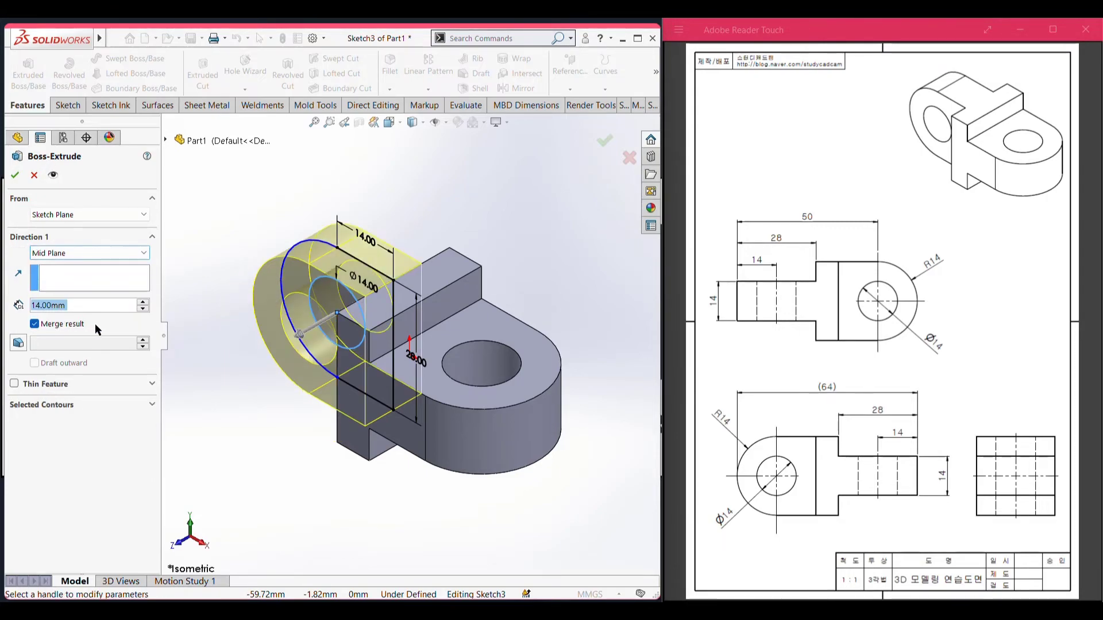
{"action": "left_click", "coordinate": [15, 175]}
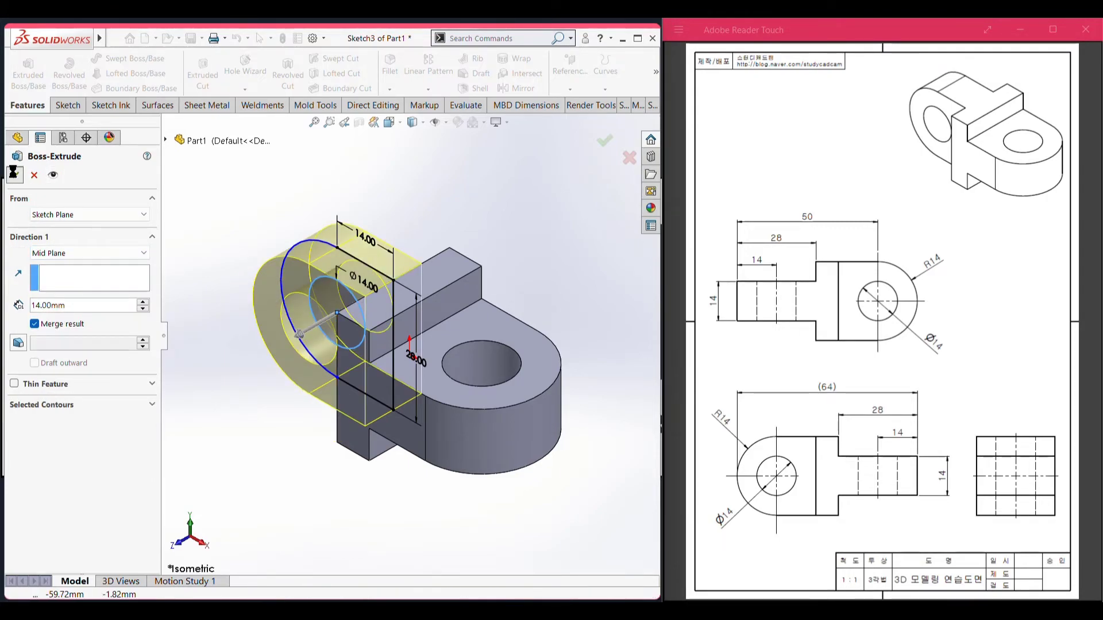
Deselect the extrusion and zoom to fit the finished two-tab part.
{"action": "left_click", "coordinate": [242, 242]}
{"action": "key", "text": "f"}
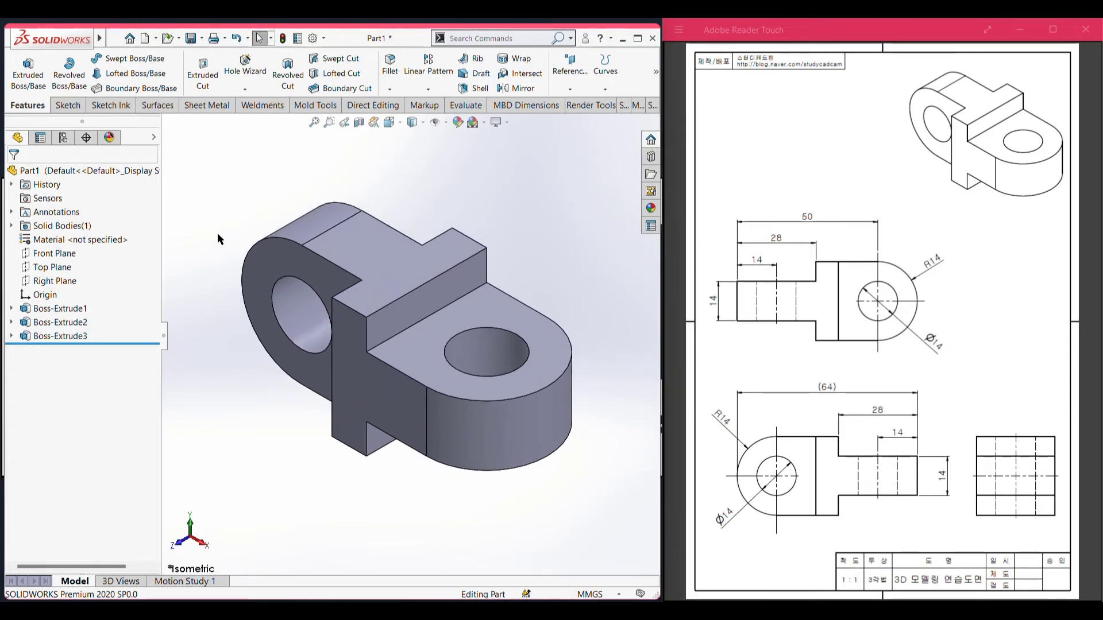